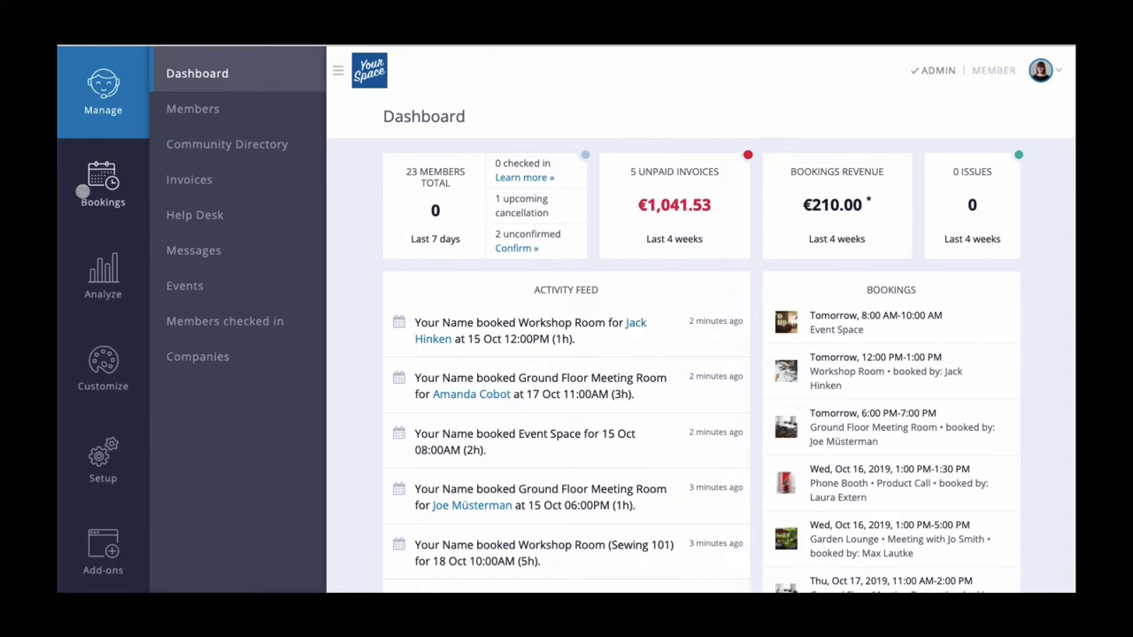
Step: Open Bookings > Resources and scroll through the six space cards, such as Event Space and Garden Lounge
click(83, 191)
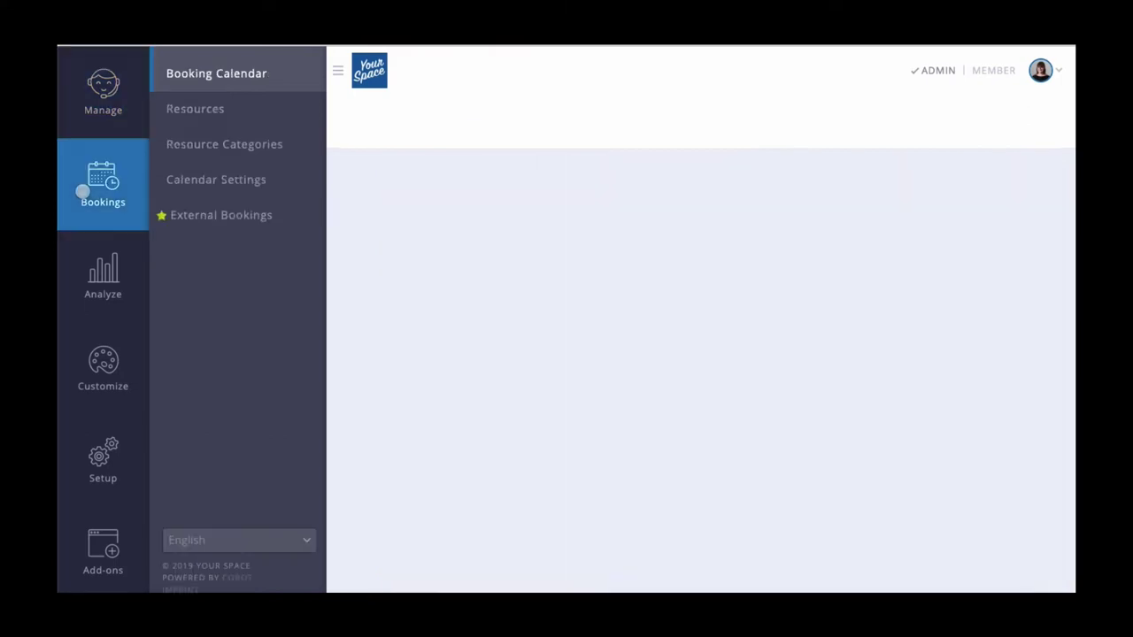
click(193, 103)
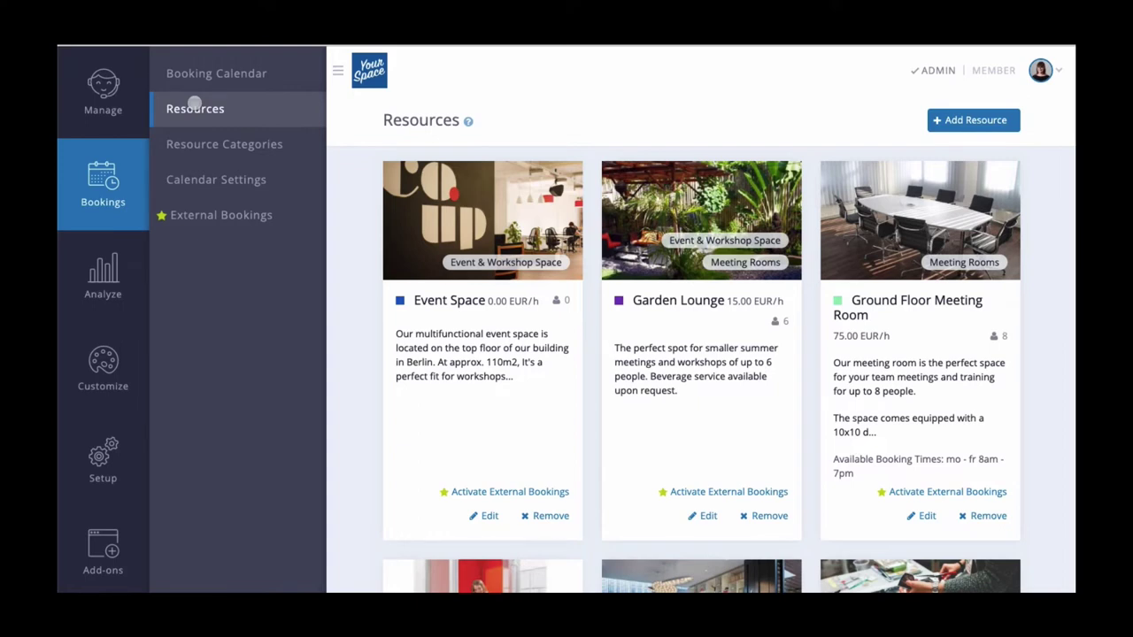
scroll(284, 234, down, 3)
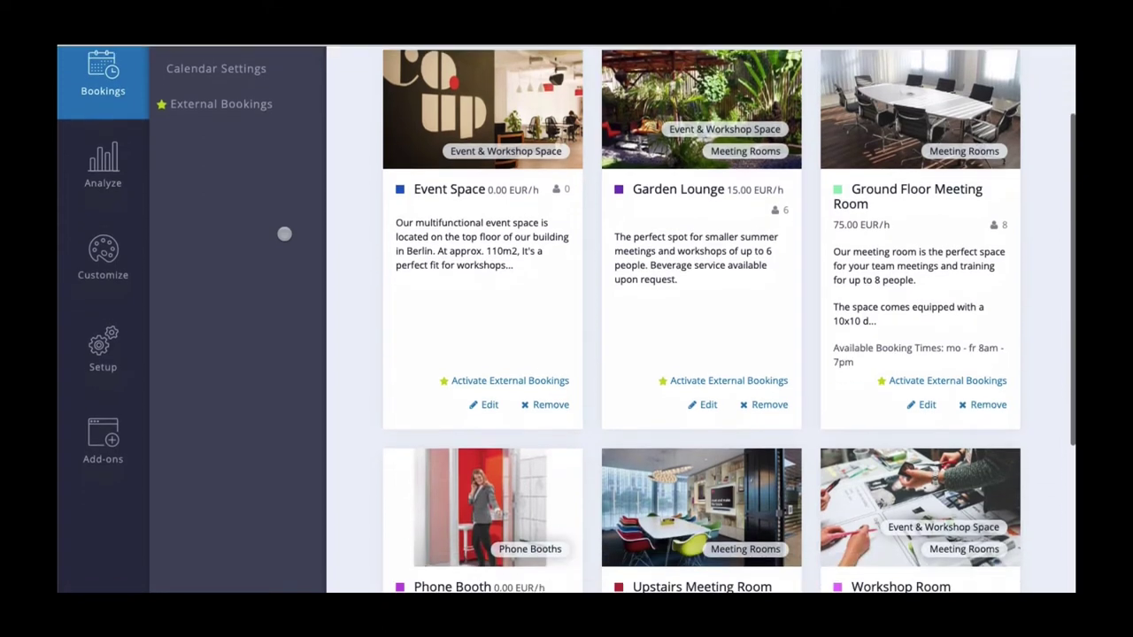
scroll(284, 234, down, 3)
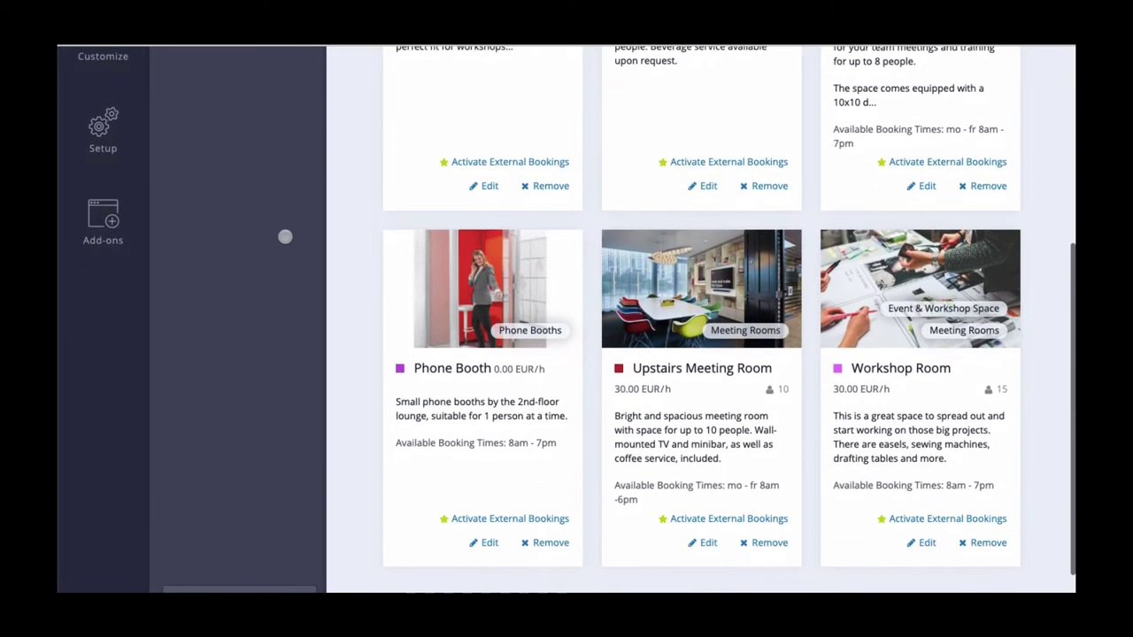
scroll(285, 236, up, 4)
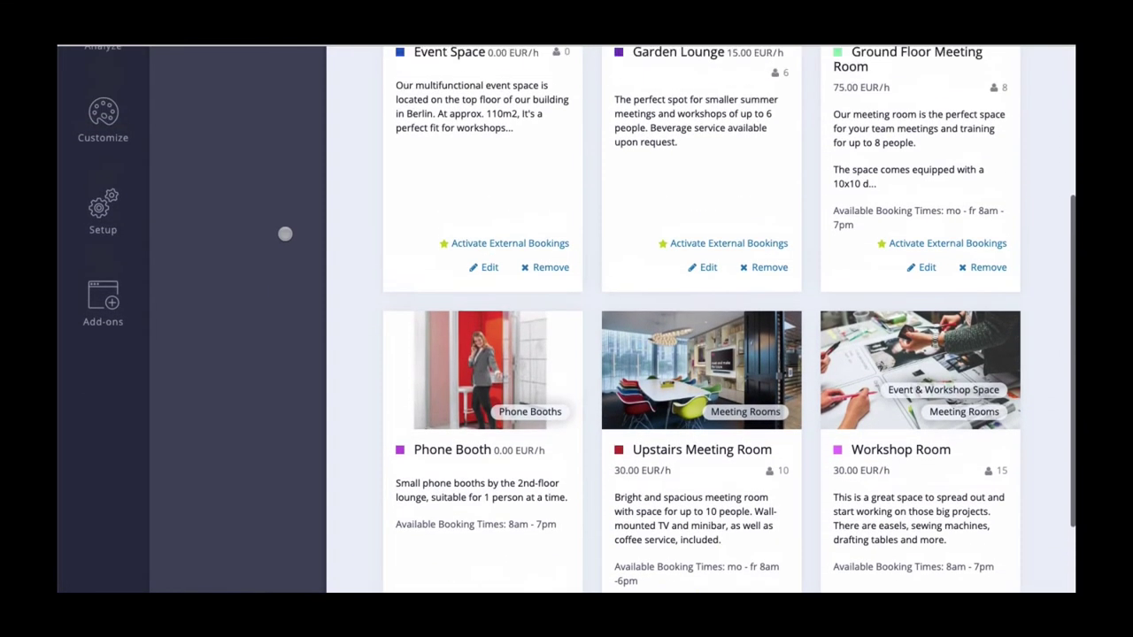
scroll(285, 233, up, 1)
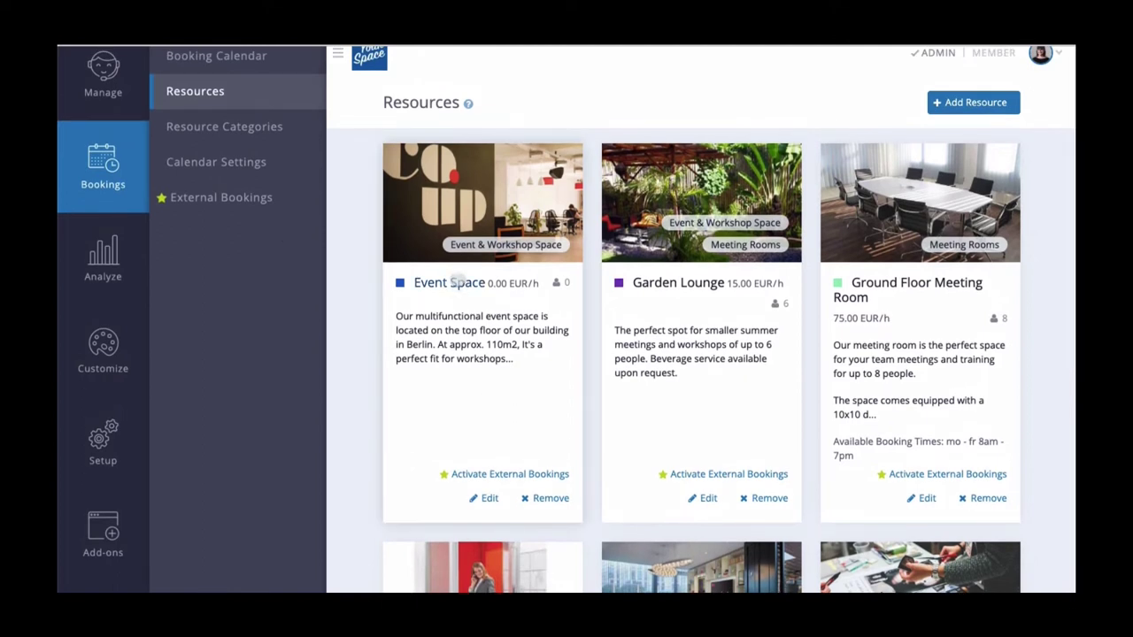
Step: Edit Event Space and change its Price per Hour from 0,0 to 150,0 EUR
click(451, 282)
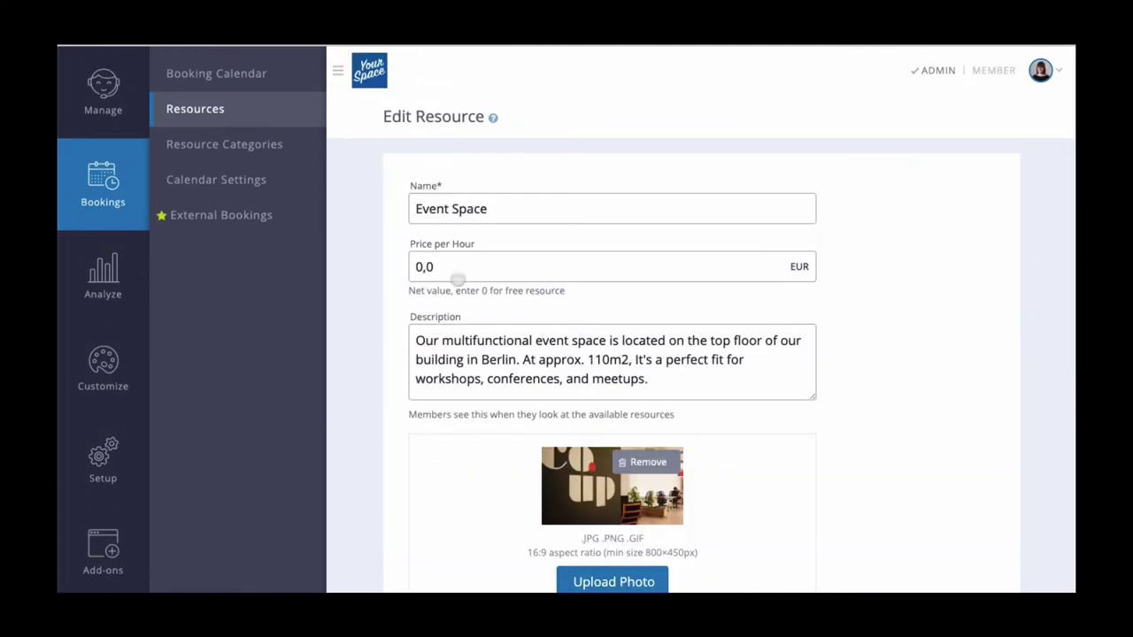
drag(489, 209, 380, 203)
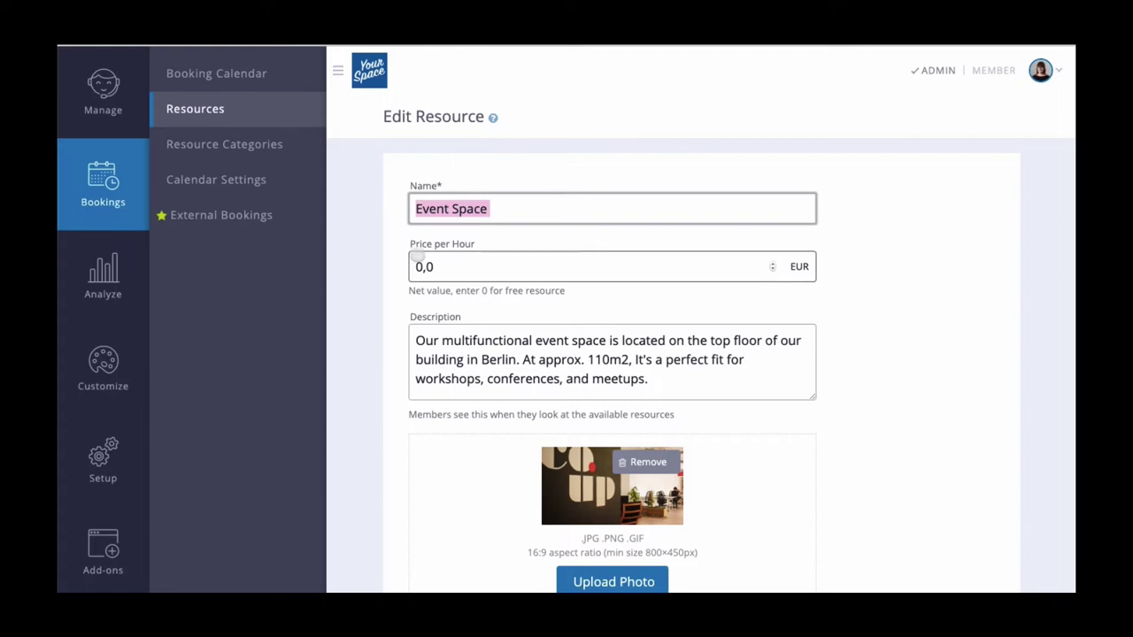
click(416, 256)
key(BackSpace)
key(BackSpace)
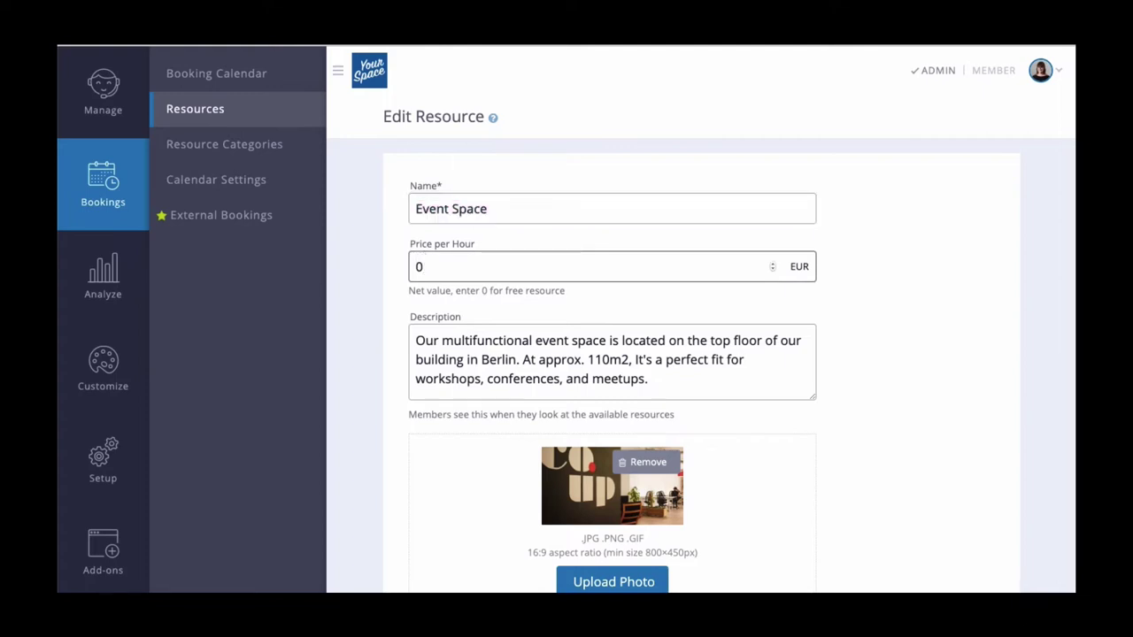
text(150,0)
click(973, 279)
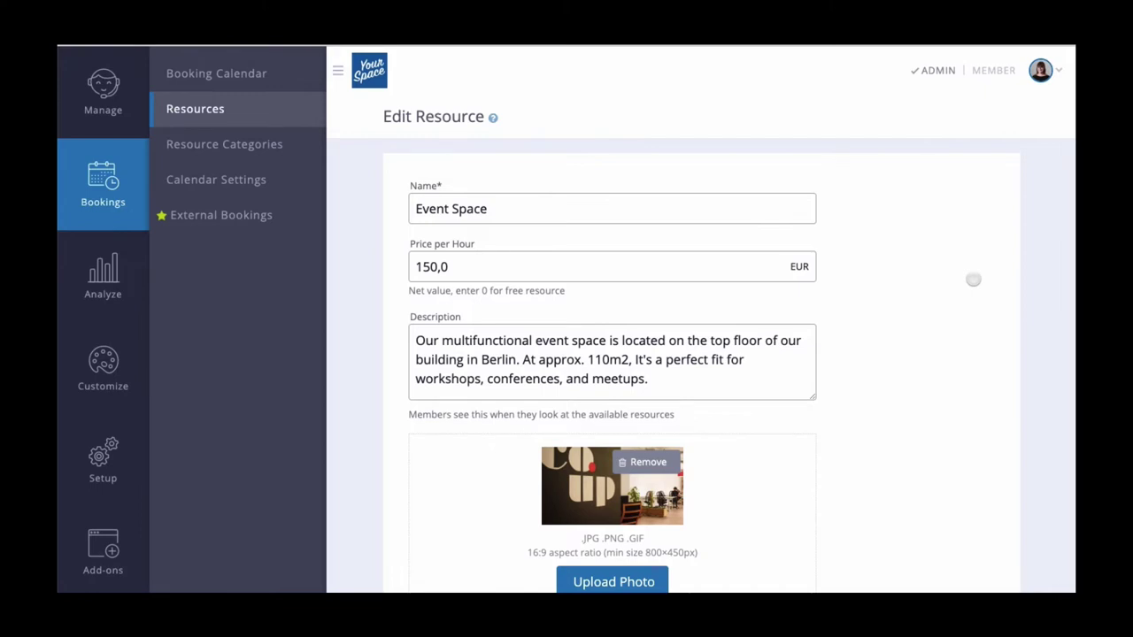
Step: Set Event Space's minimum booking duration to 30 and maximum to 120 minutes
scroll(973, 278, down, 5)
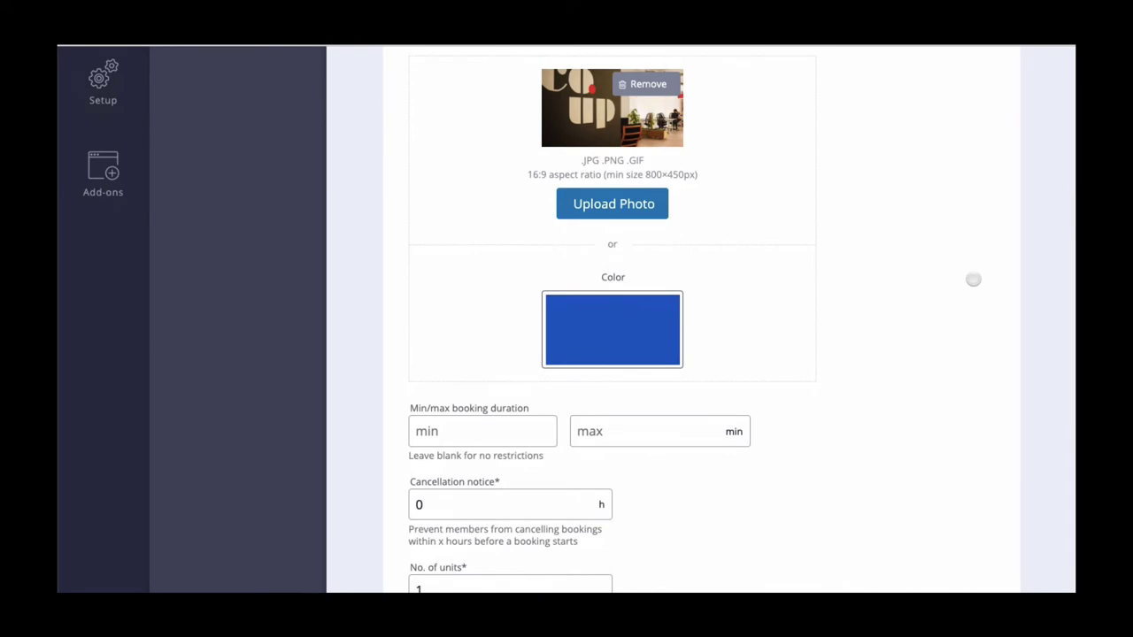
scroll(973, 279, down, 3)
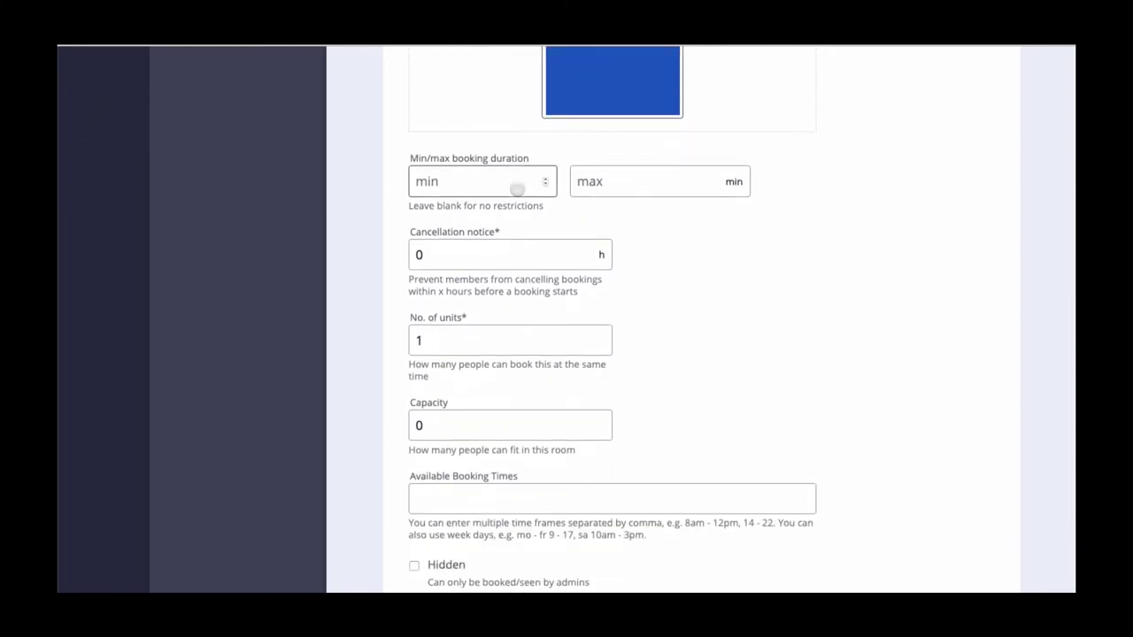
click(517, 189)
text(30)
key(Tab)
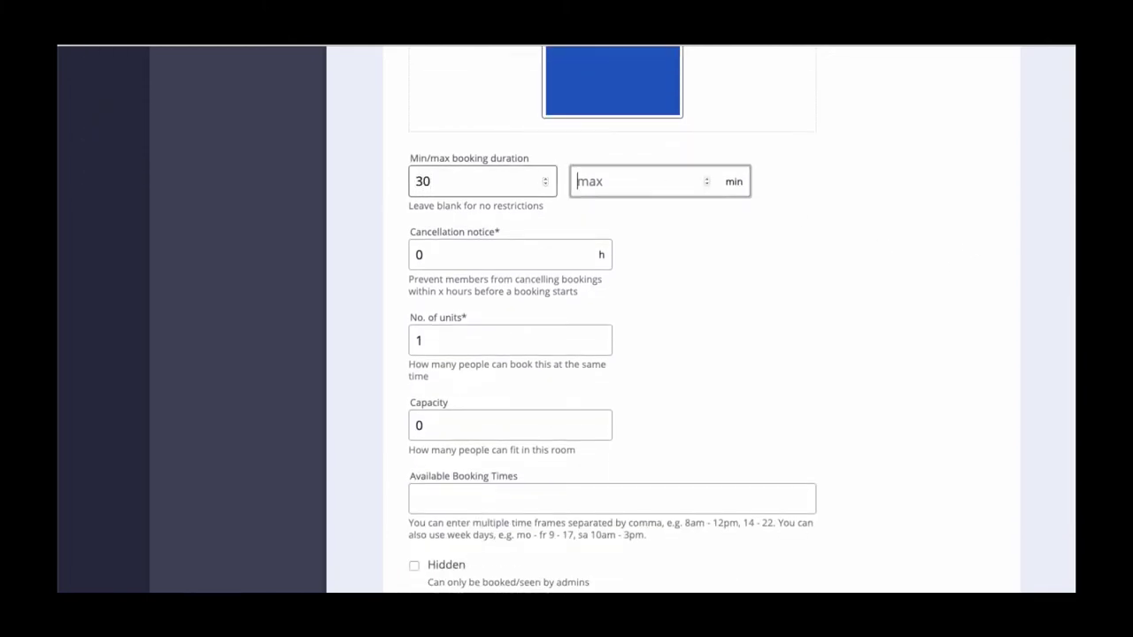
text(120)
Step: Enter a 24-hour cancellation notice, keep No. of units at 1, and set capacity to 60
key(Tab)
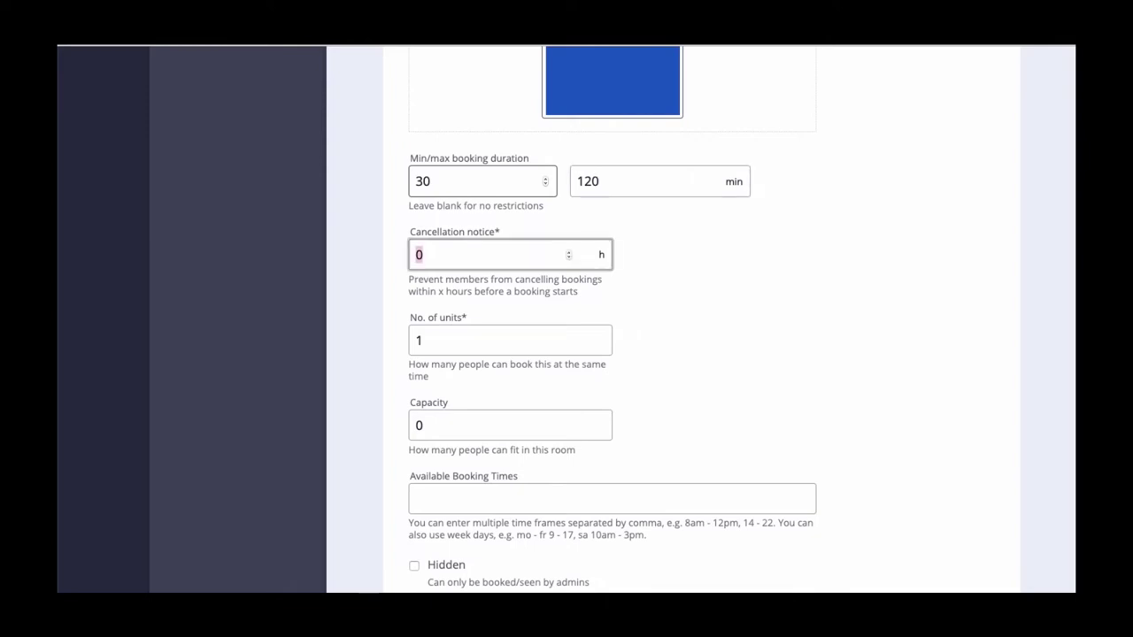
text(24)
key(Tab)
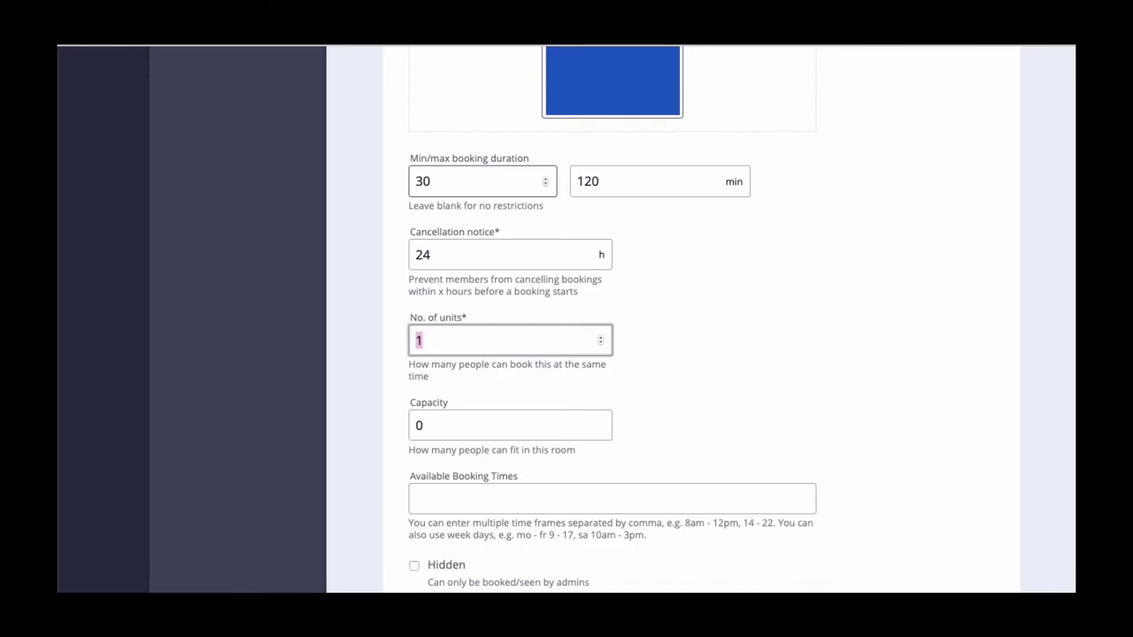
text(4)
key(BackSpace)
text(10)
key(BackSpace)
key(Tab)
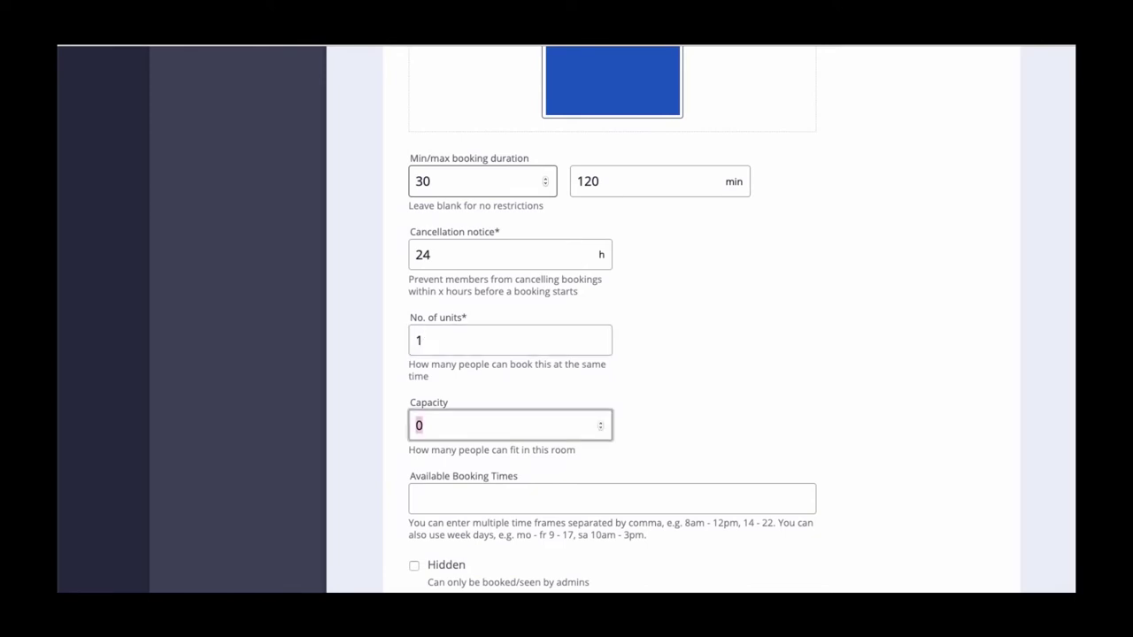
text(60)
Step: Enter '9am - 5pm' as Event Space's Available Booking Times
click(416, 499)
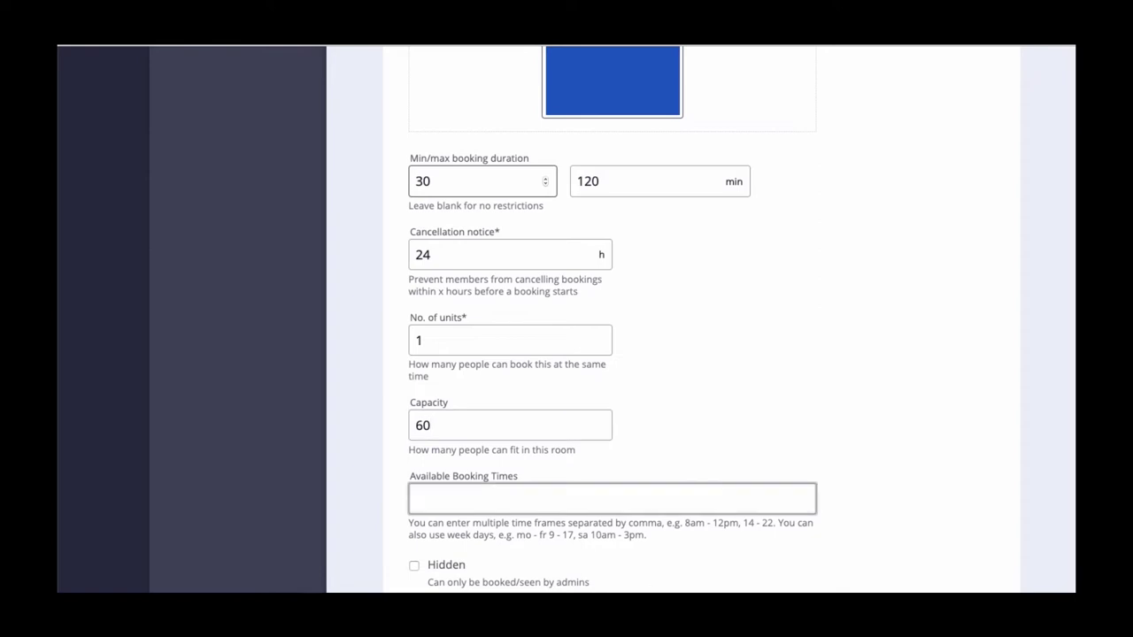
text(9am - 5pm)
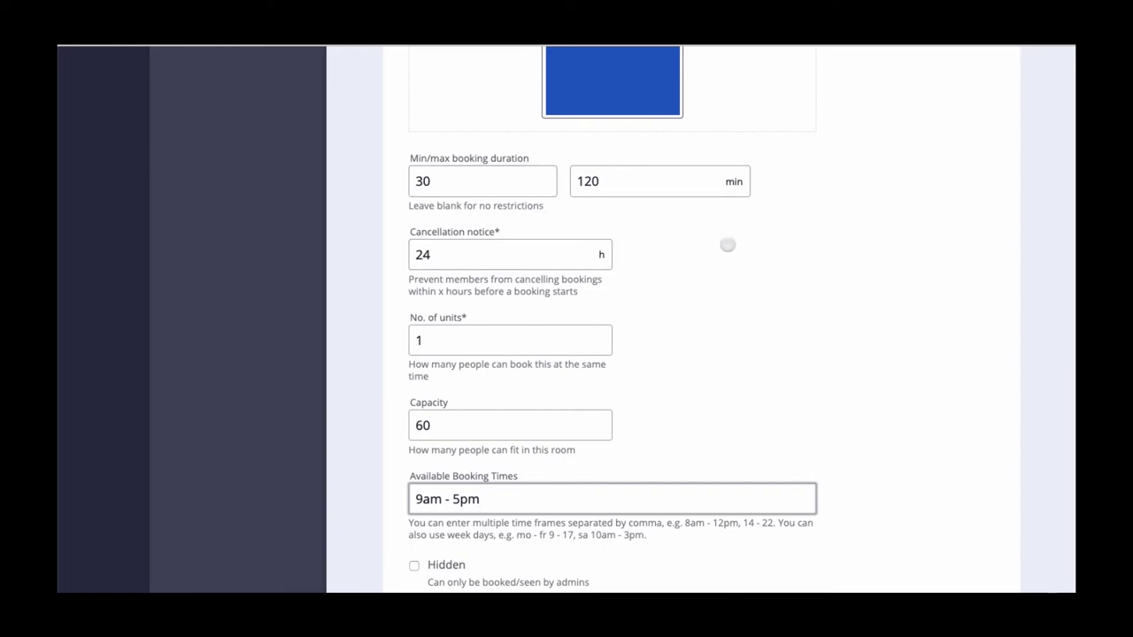
Step: Tick Hidden and Only admins can book for Event Space, then save with Update Resource
scroll(736, 245, down, 2)
scroll(736, 245, down, 2)
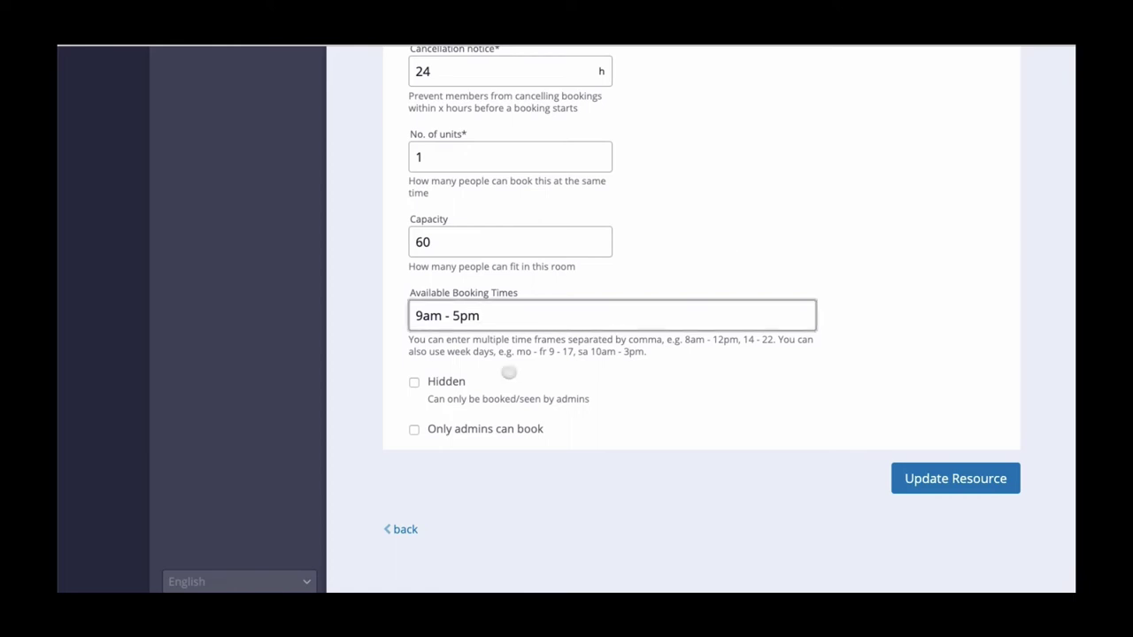
click(413, 382)
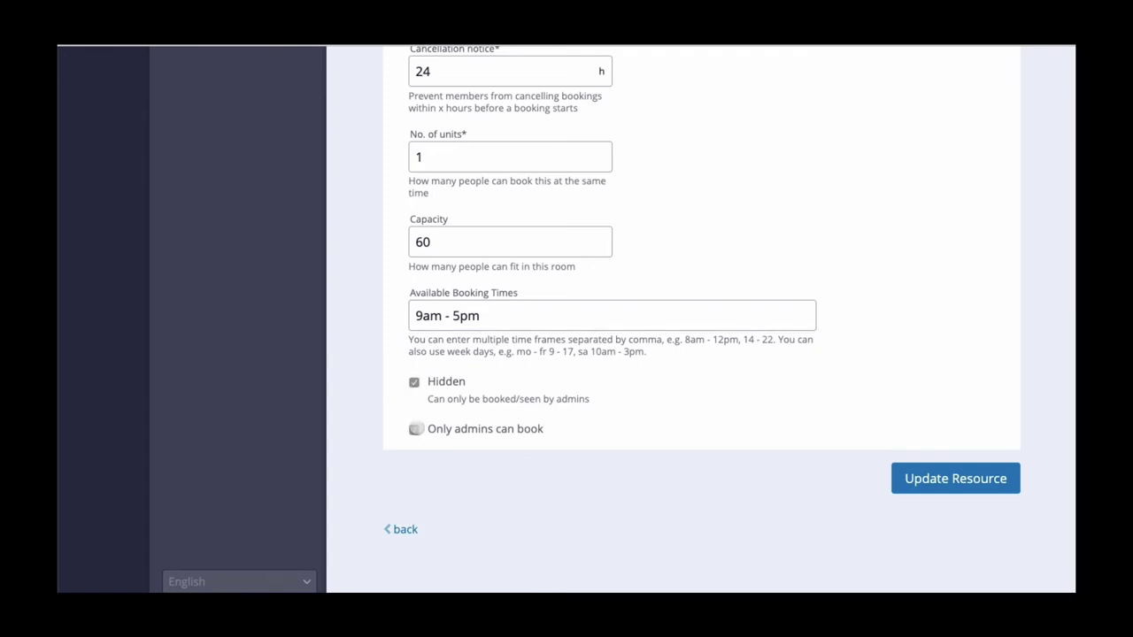
click(416, 429)
click(965, 472)
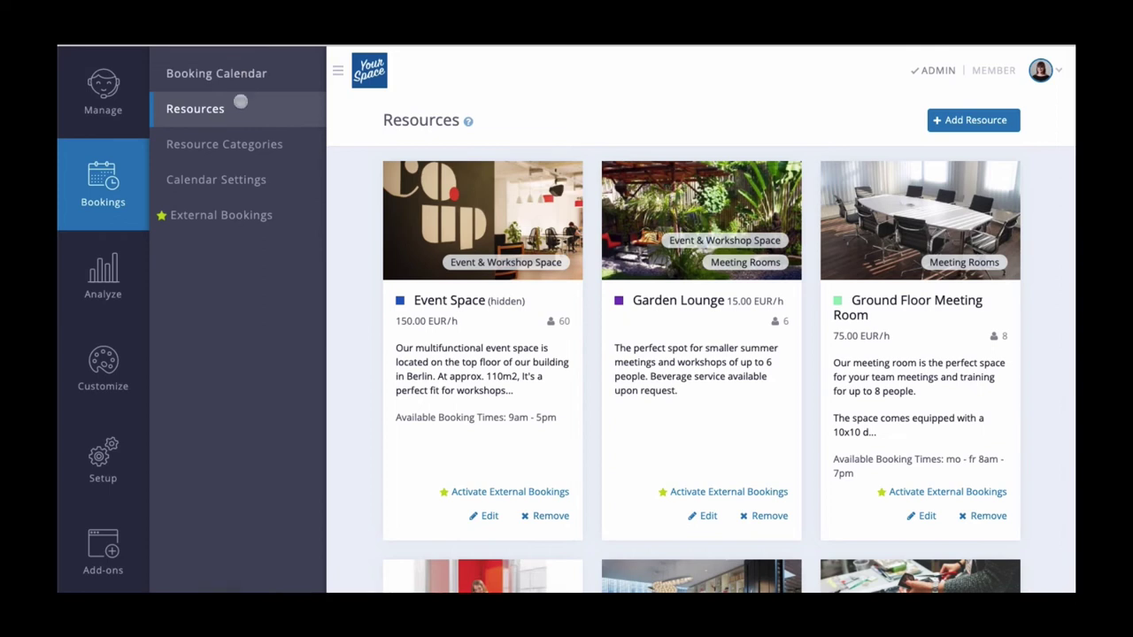
Step: Go to Resource Categories and open Event & Workshop Space to see its included resources
click(236, 141)
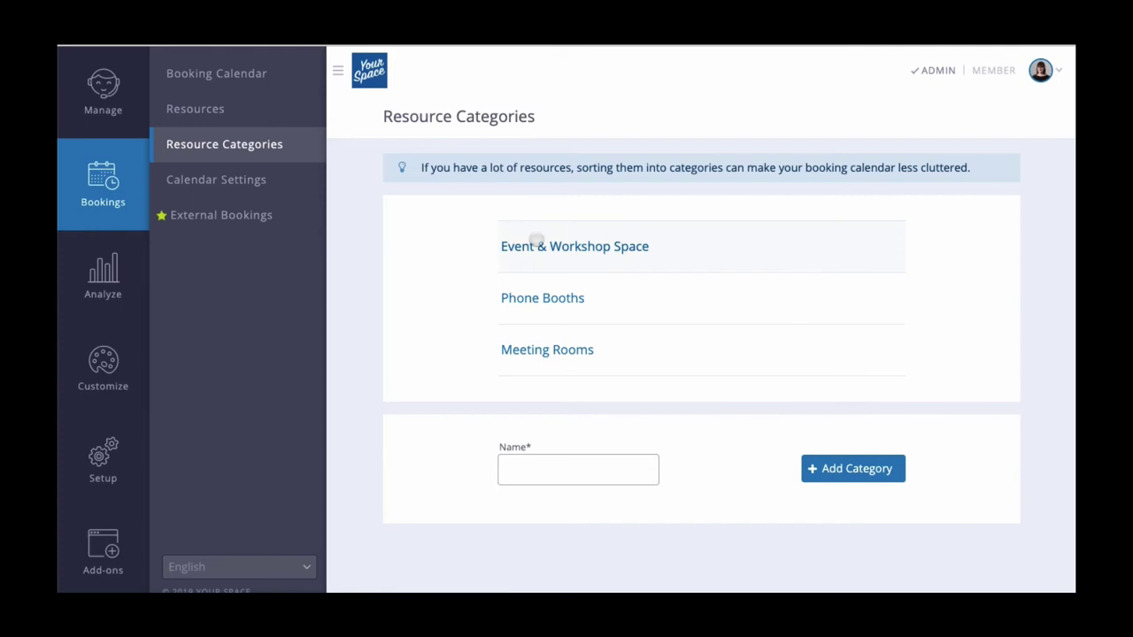
click(536, 240)
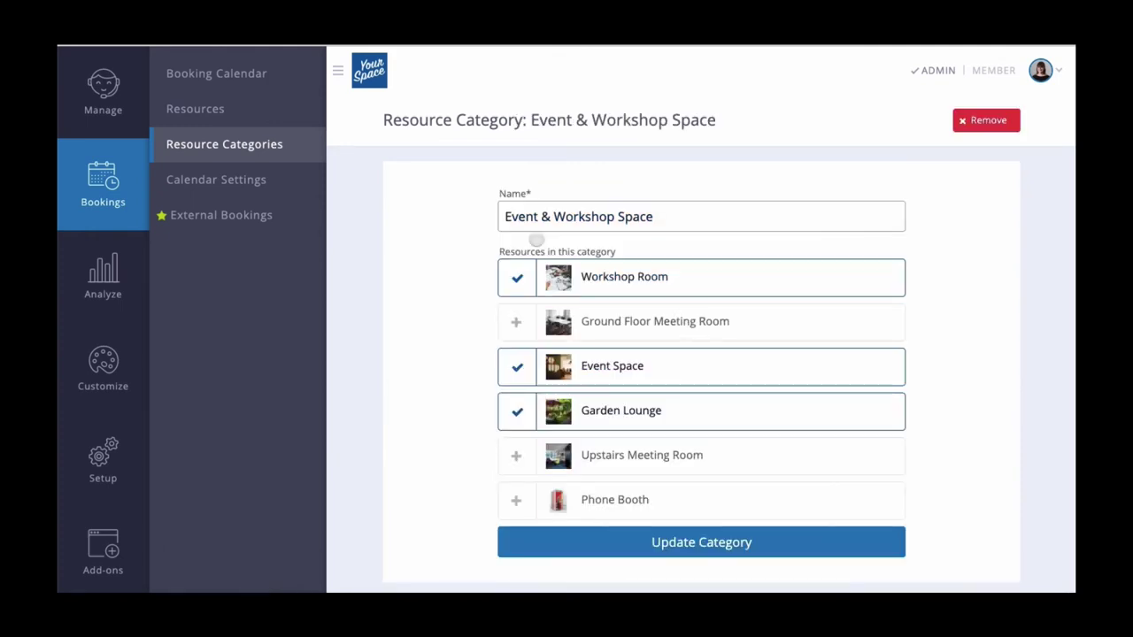
Step: Open the Booking Calendar filtered to Meeting Rooms only, hiding Event & Workshop and phone booths
click(223, 62)
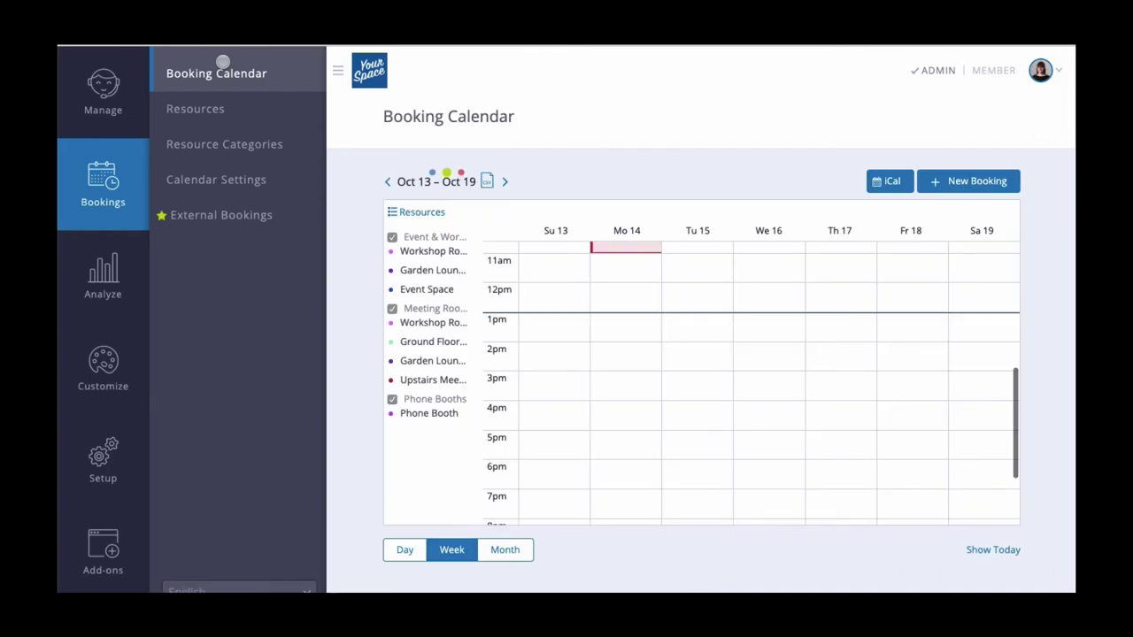
click(392, 237)
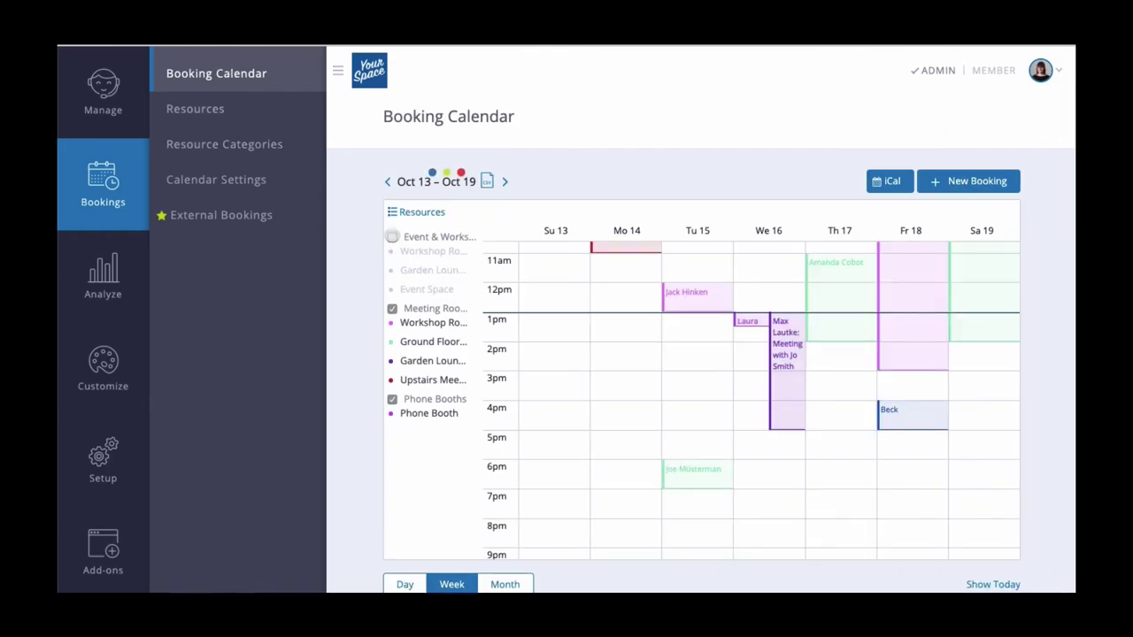
click(392, 309)
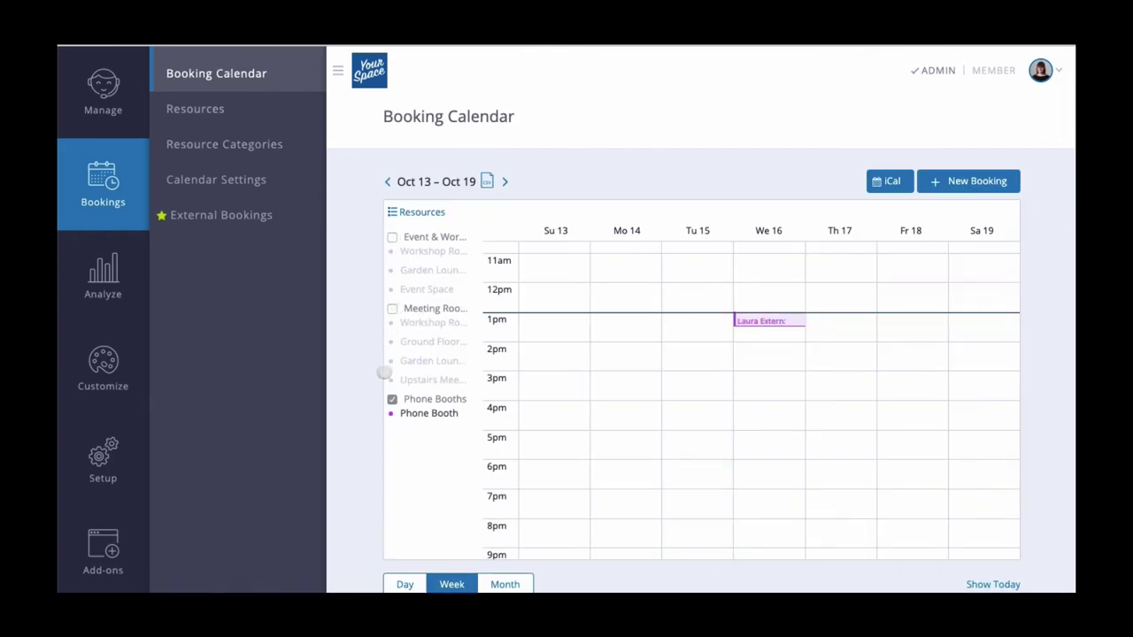
click(393, 399)
click(392, 308)
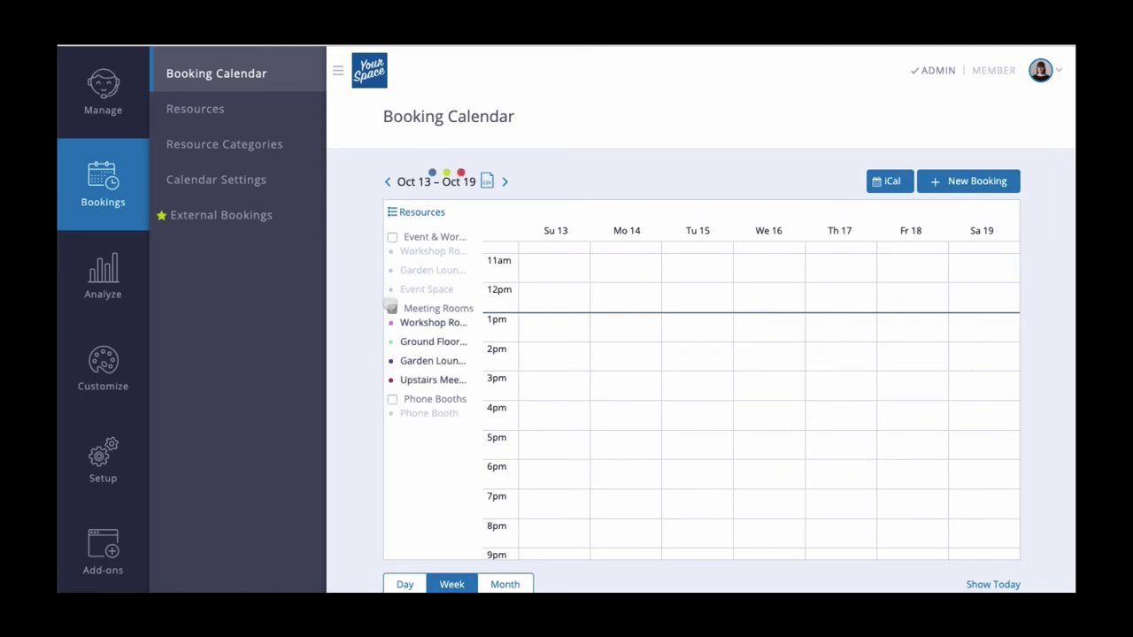
scroll(604, 372, up, 3)
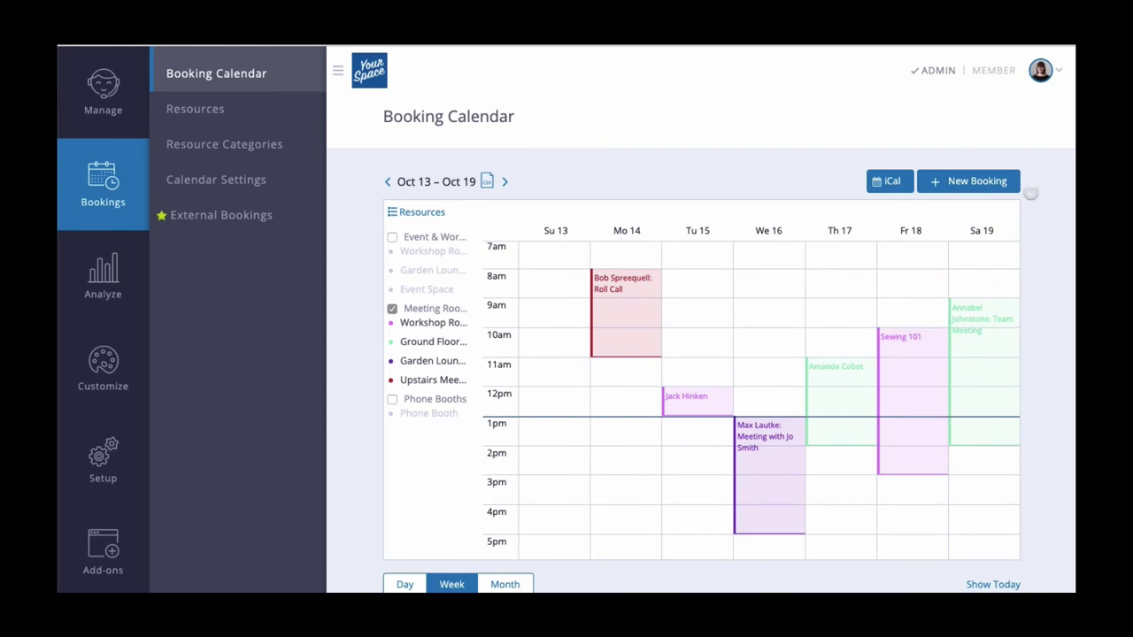
Step: Start a new booking with Garden Lounge as the resource and assign it to the member
click(985, 180)
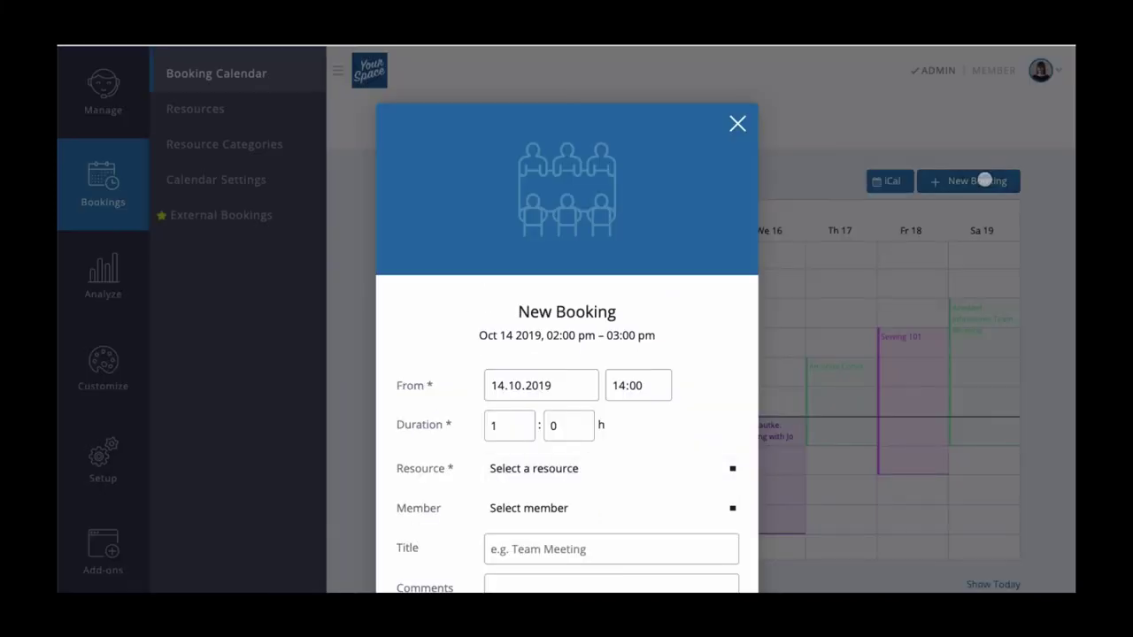
scroll(705, 278, down, 2)
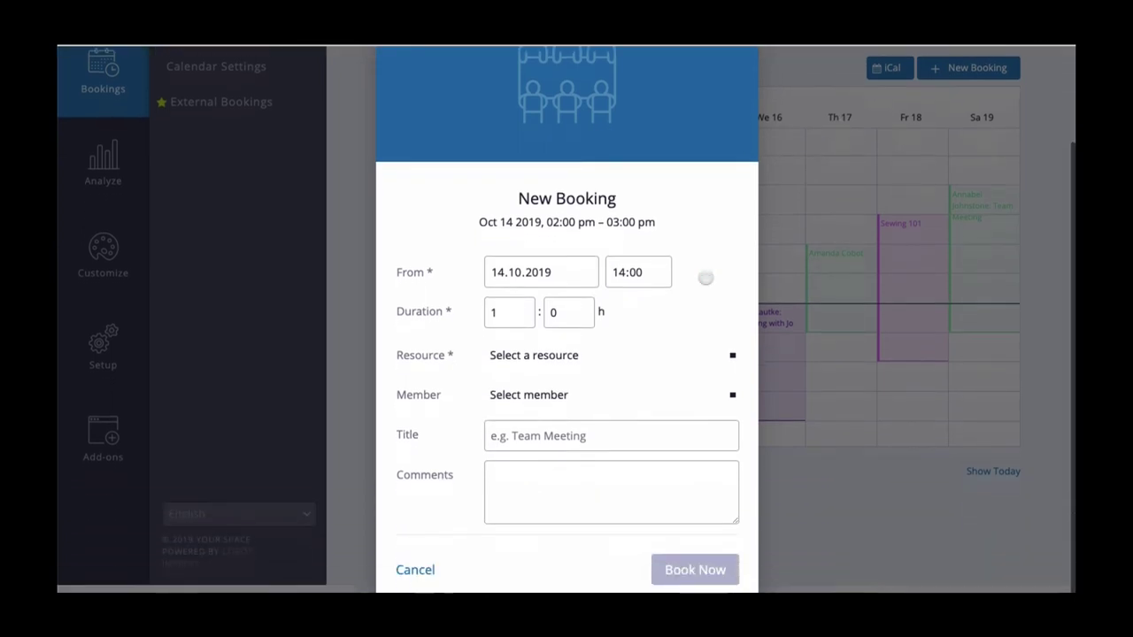
click(607, 356)
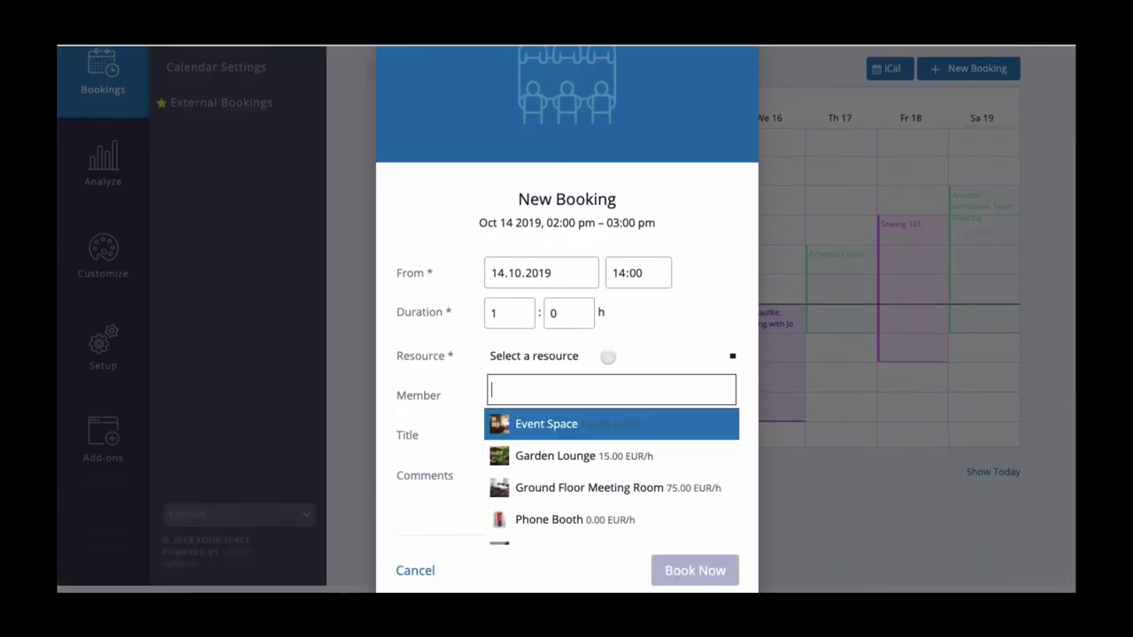
click(610, 445)
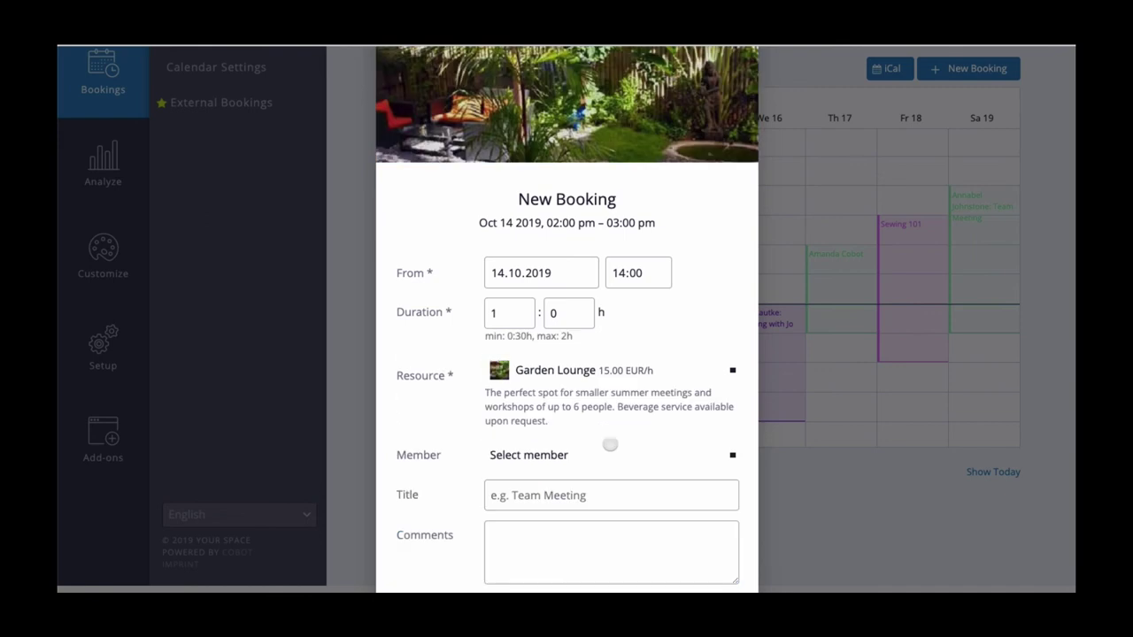
click(610, 454)
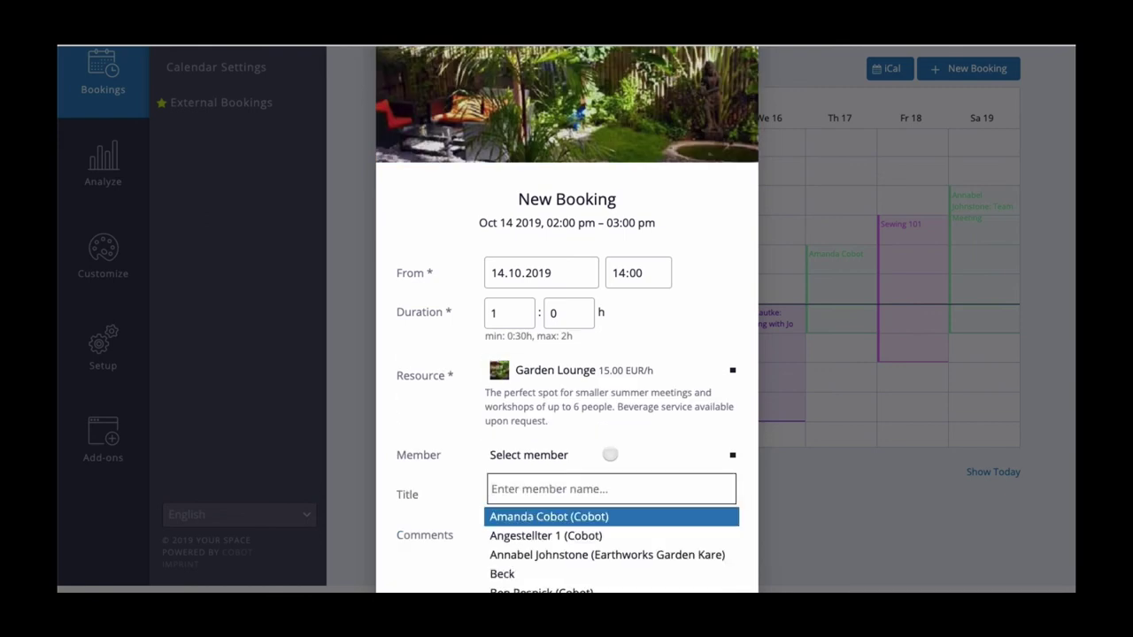
scroll(610, 454, down, 1)
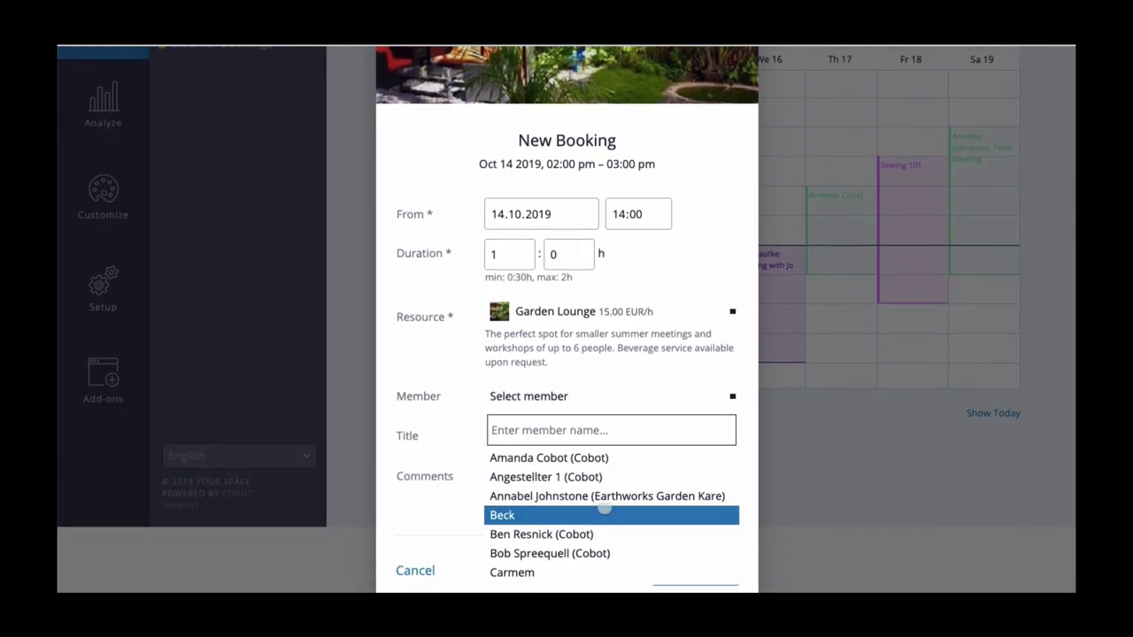
click(603, 533)
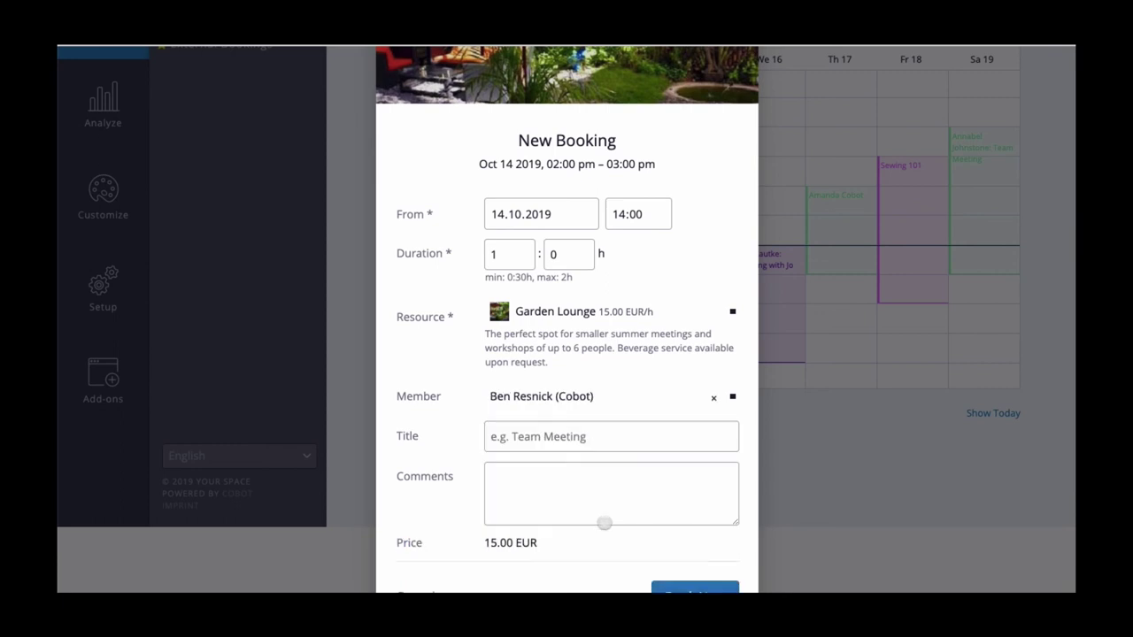
Step: Set 14.10.2019 at 15:00 for 2 hours, title it 'Team Meeting', and book it
click(586, 214)
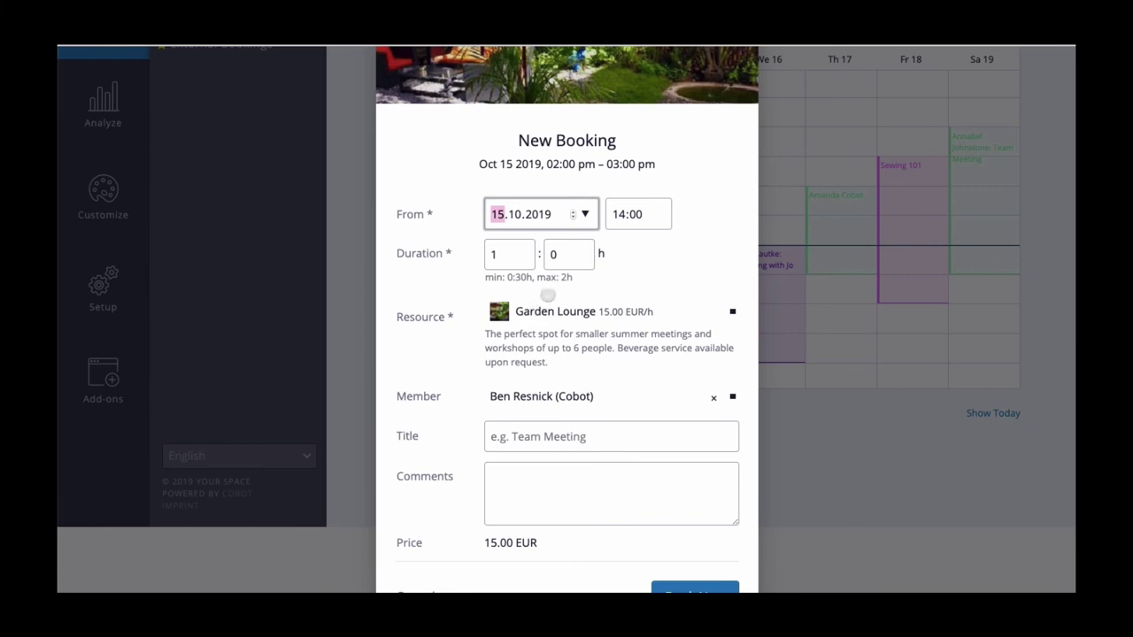
click(581, 215)
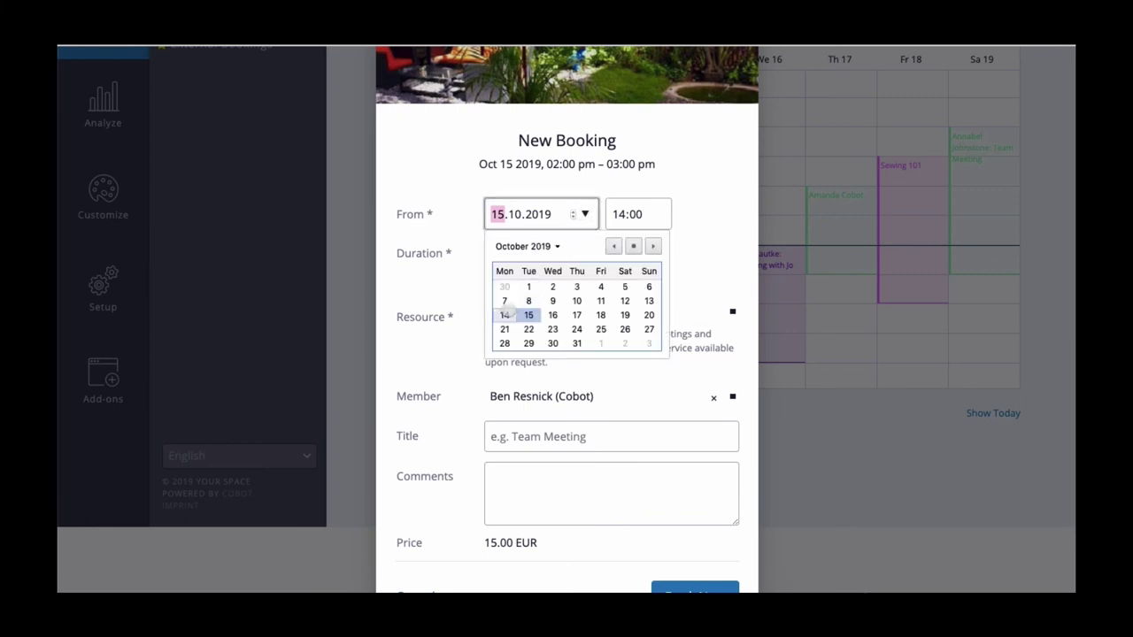
click(505, 315)
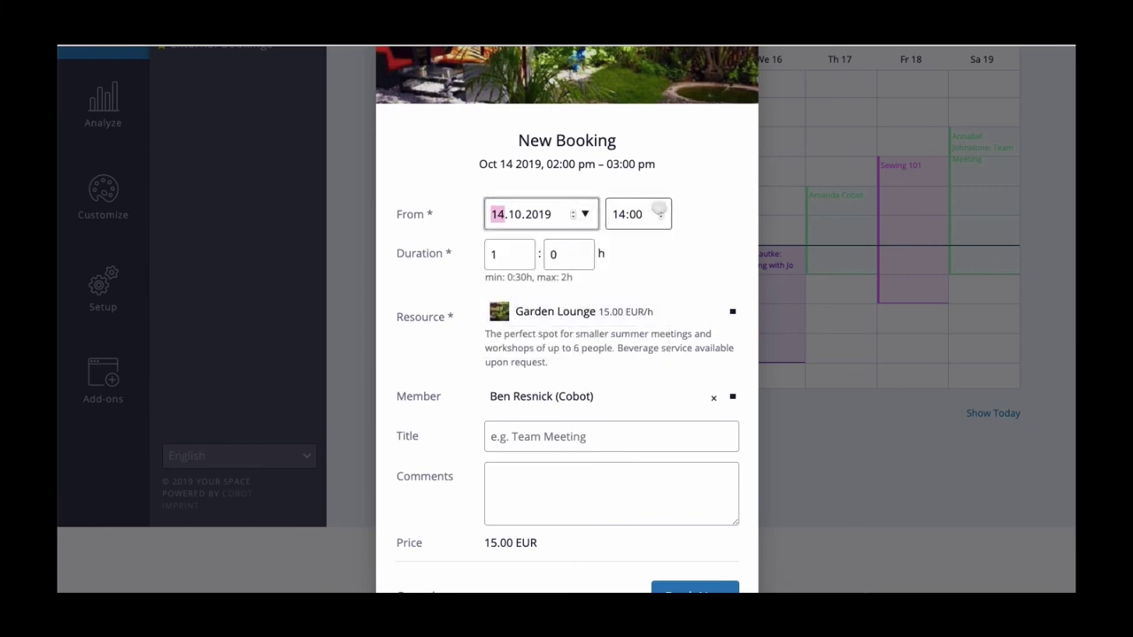
click(660, 209)
click(523, 251)
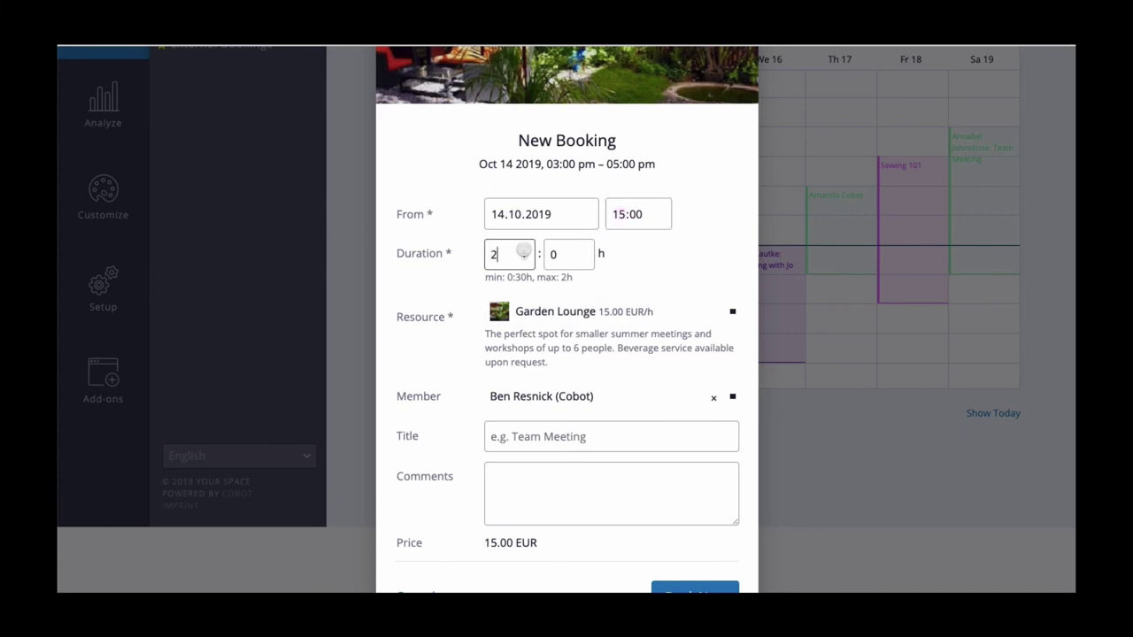
click(542, 429)
text(Te)
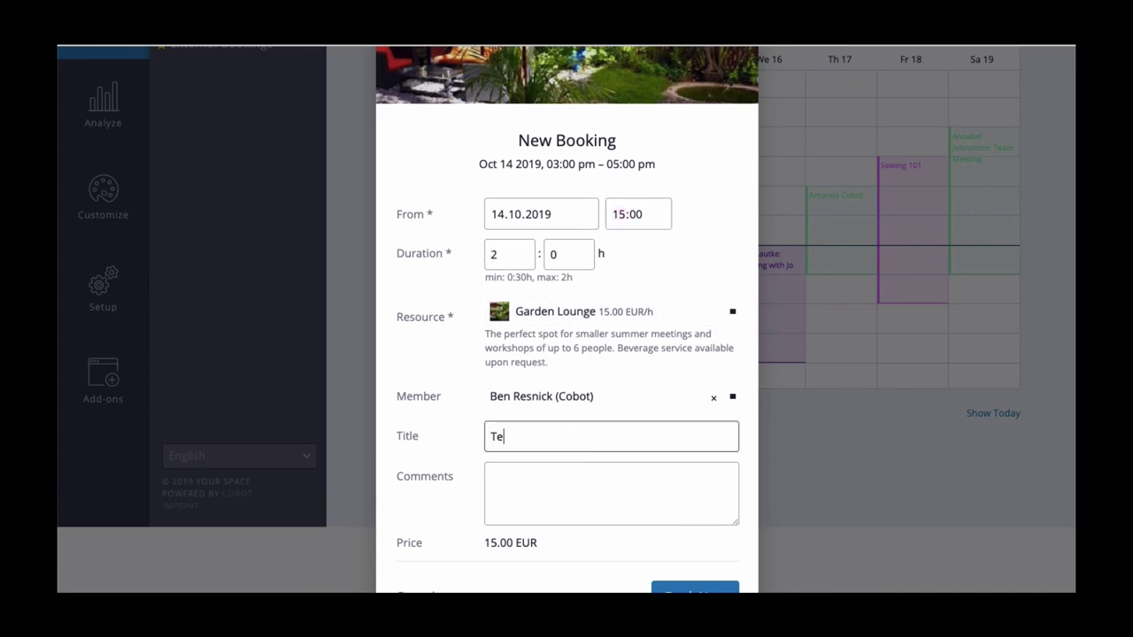
text(am Meeting)
scroll(670, 503, down, 1)
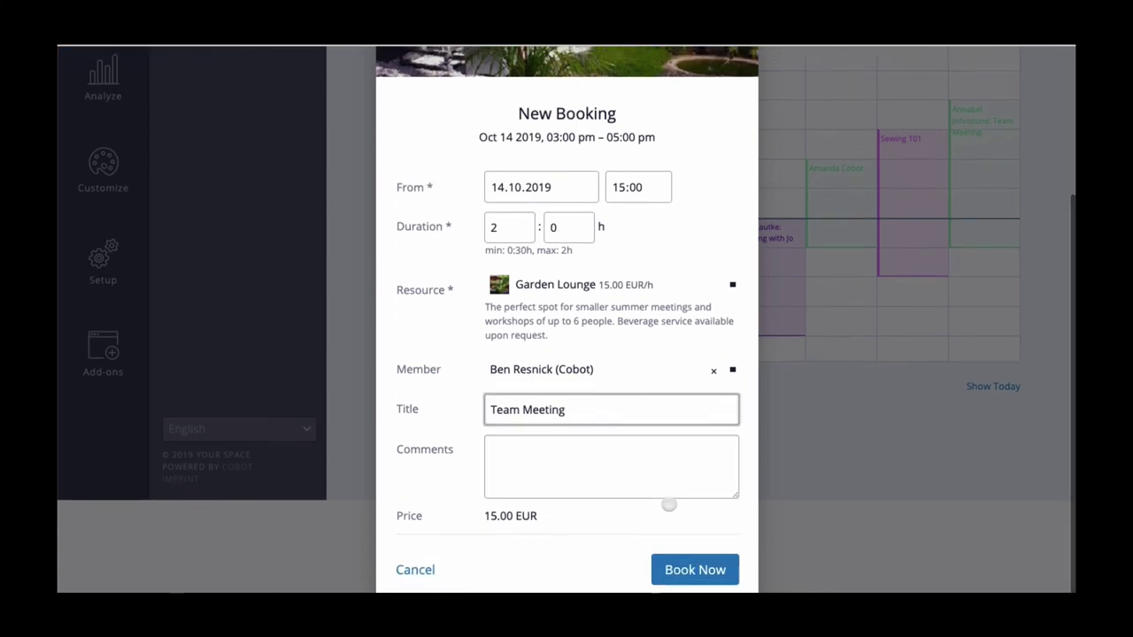
click(678, 560)
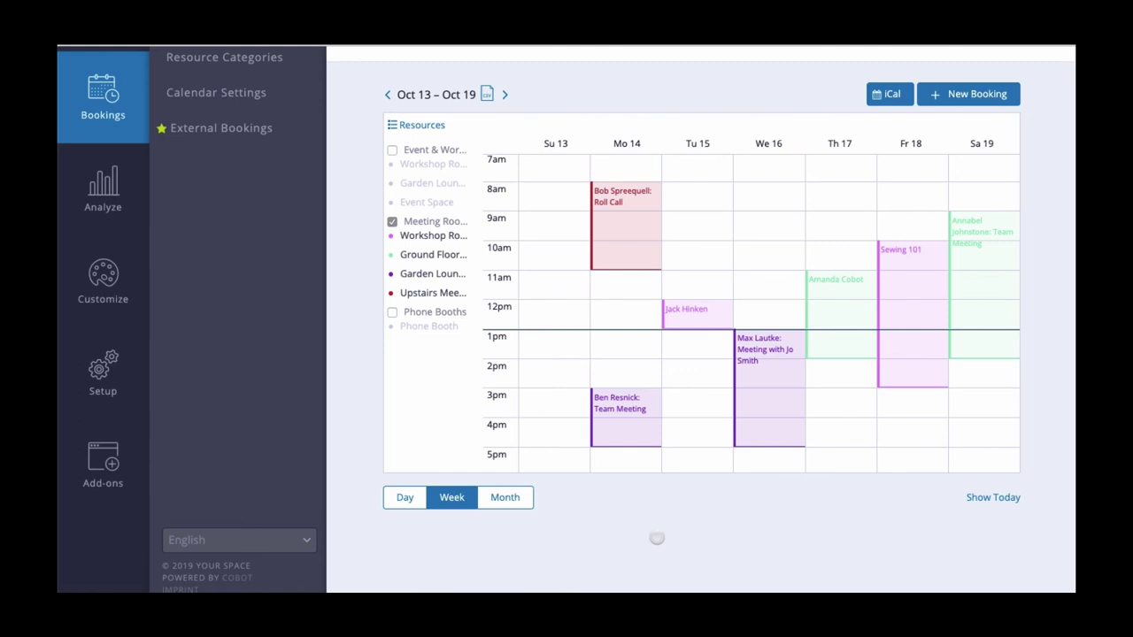
scroll(315, 277, up, 2)
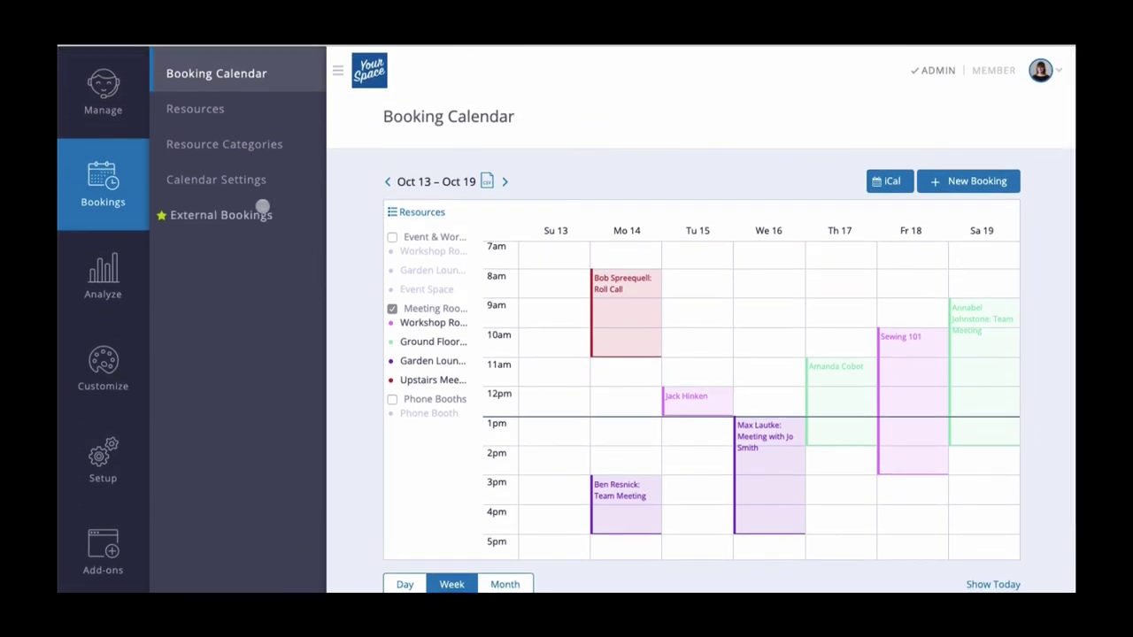
Step: In Calendar Settings, enable 'Hide booking details from other members' and save
click(229, 177)
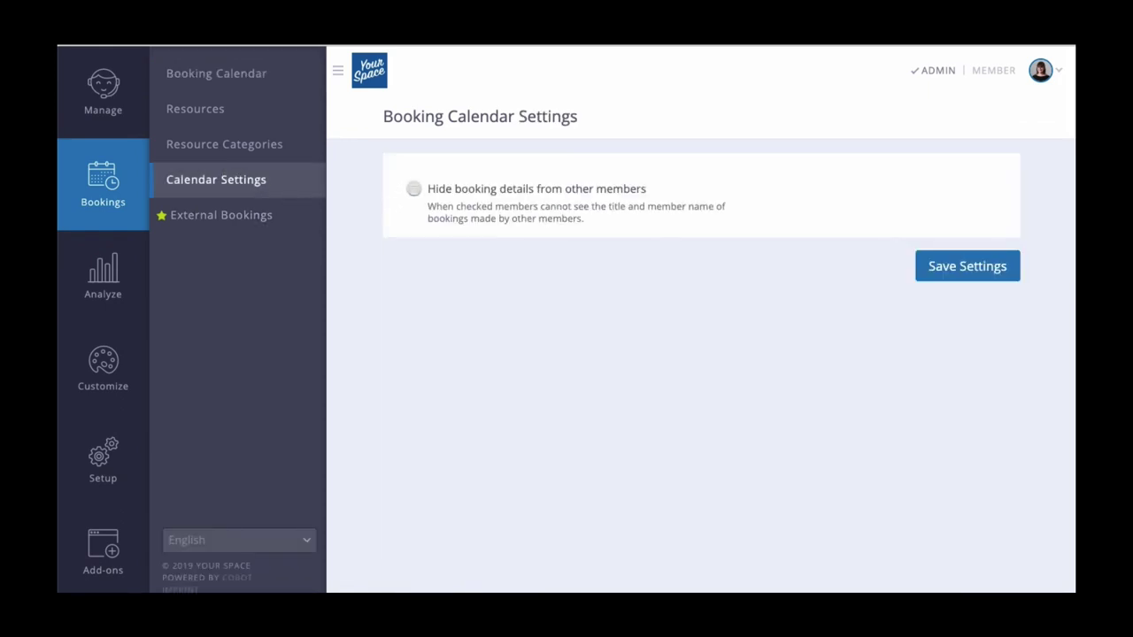
click(413, 190)
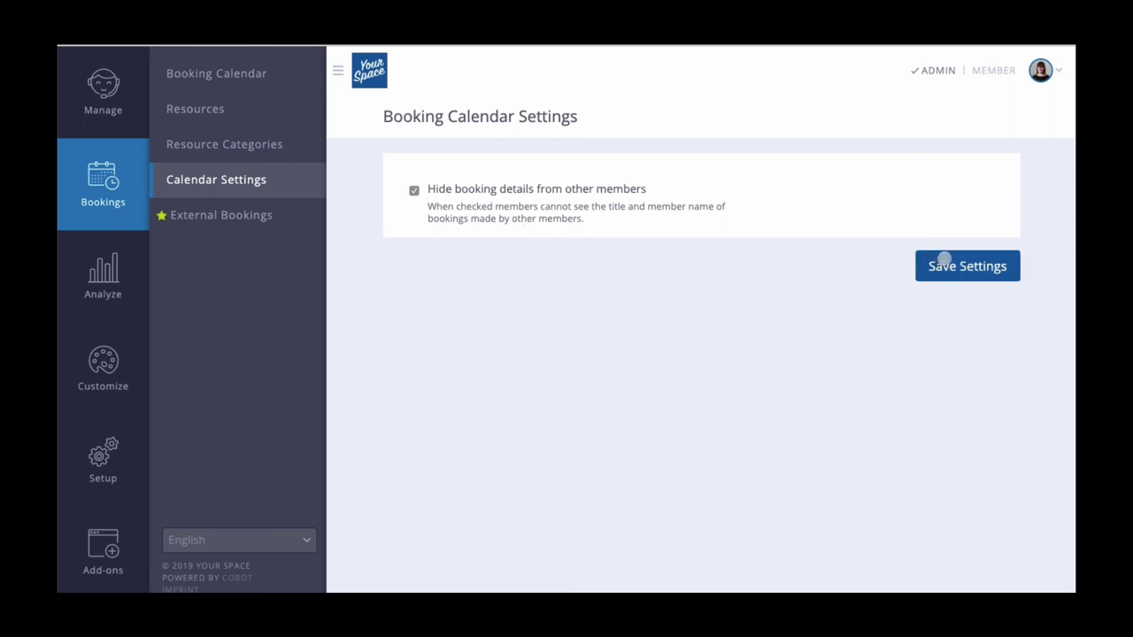
click(945, 259)
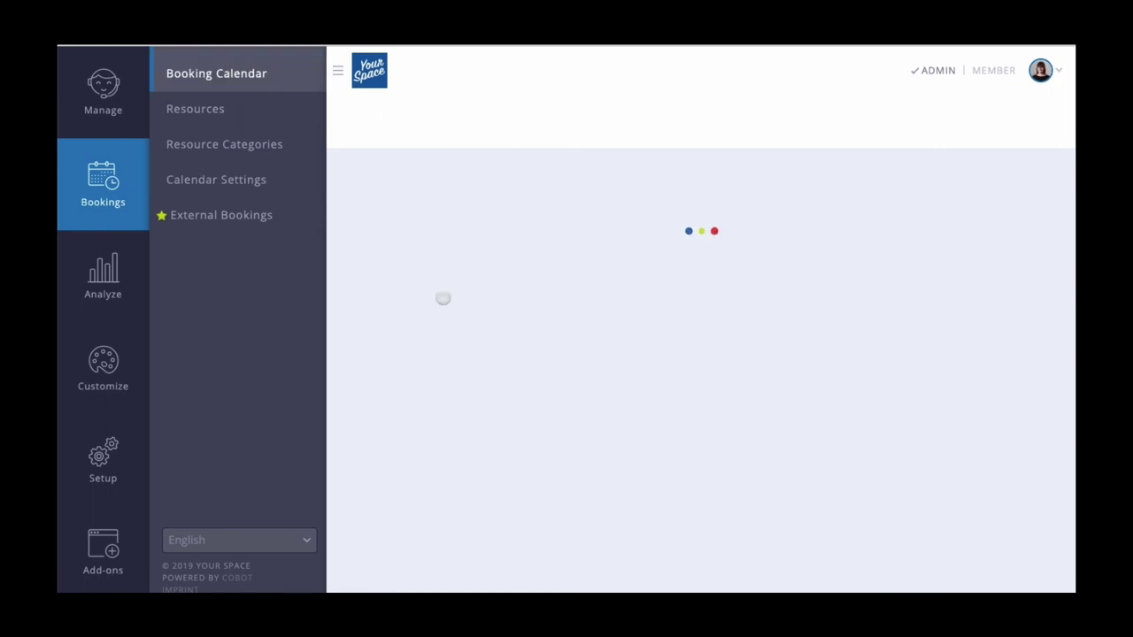
scroll(443, 298, down, 2)
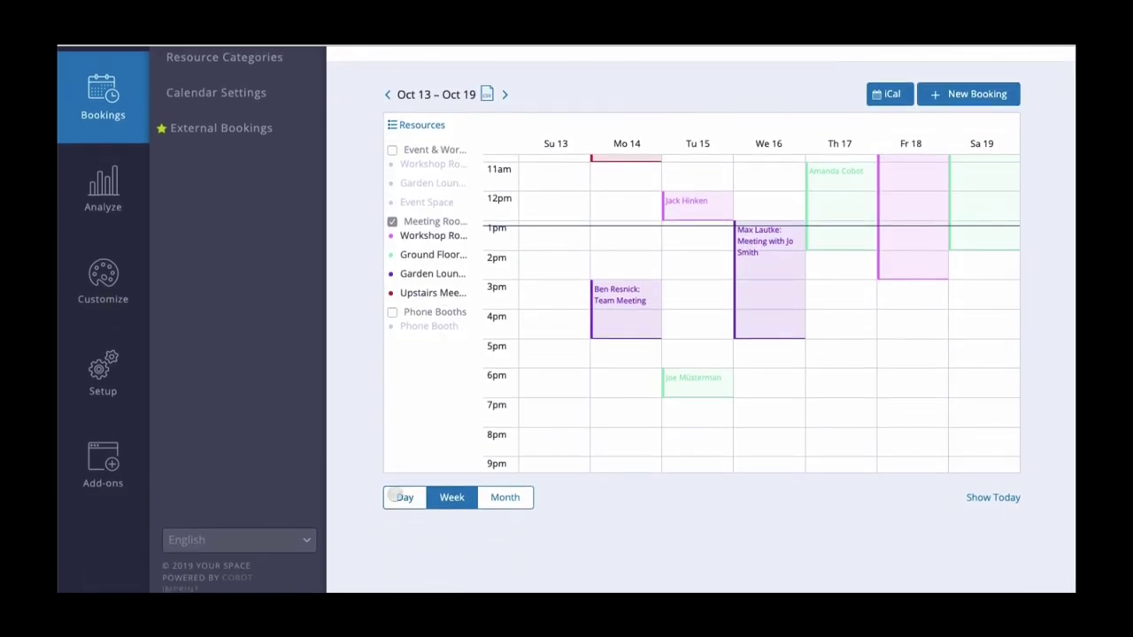
click(397, 497)
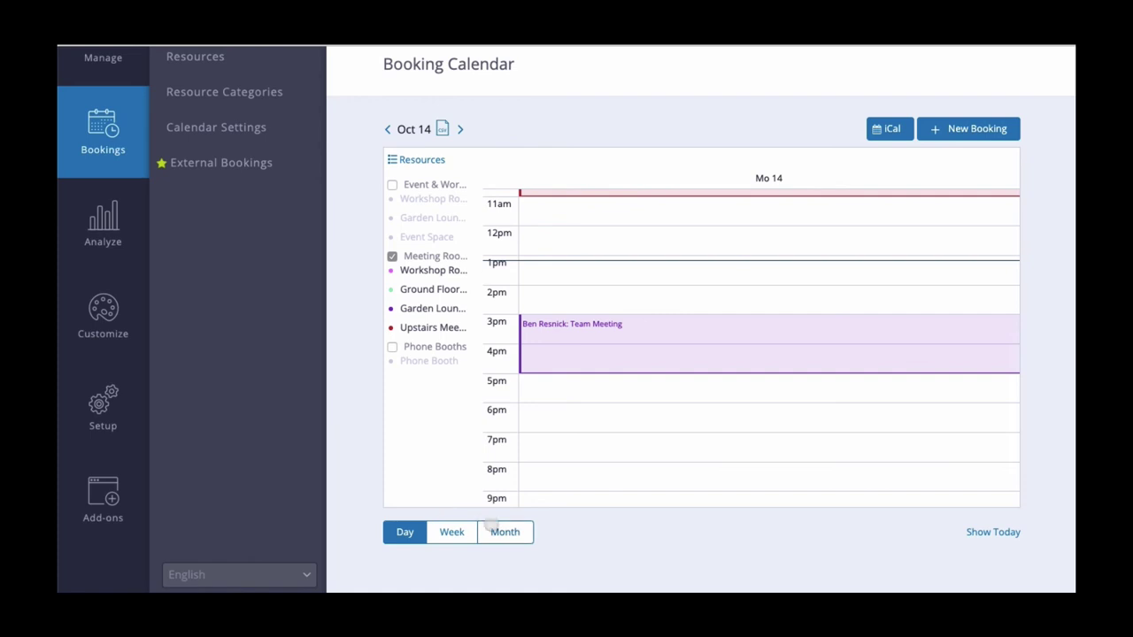
click(492, 530)
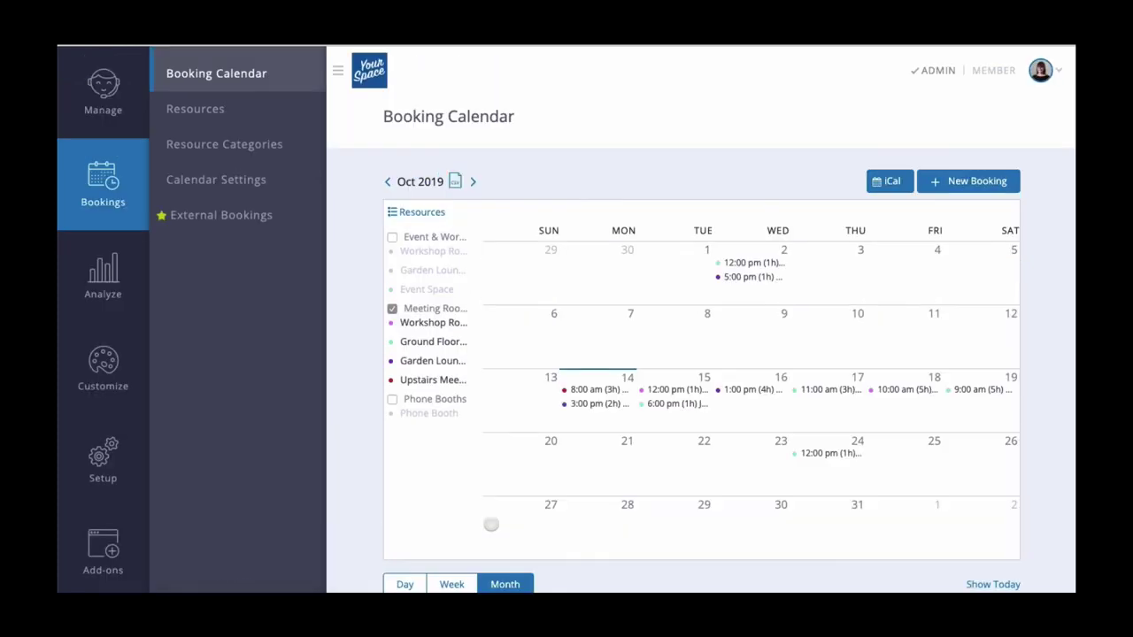
click(449, 582)
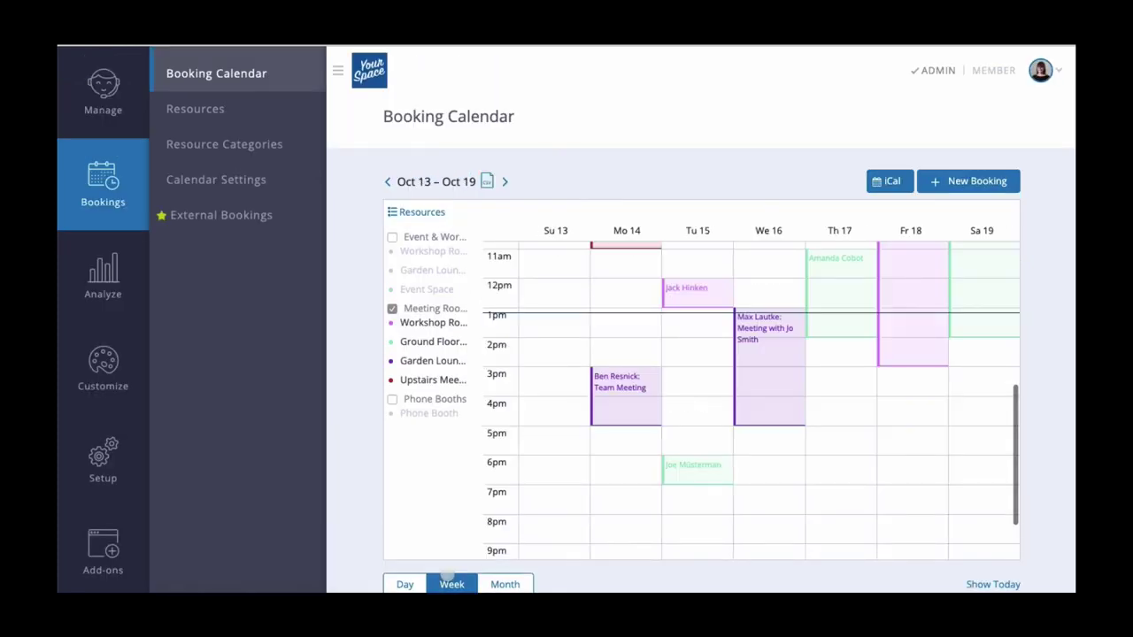